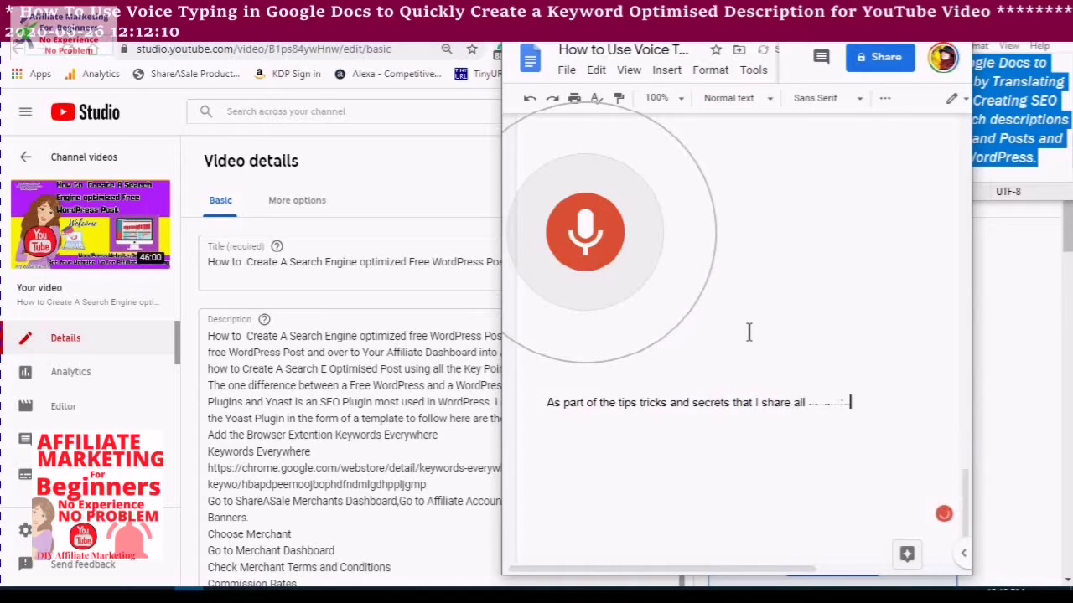
click(757, 330)
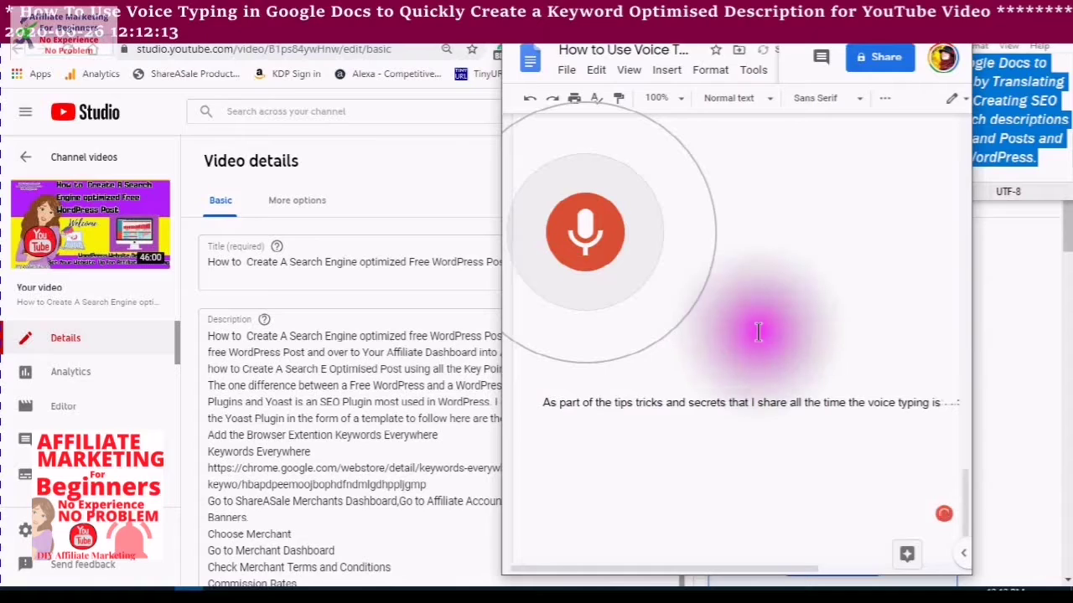
click(759, 329)
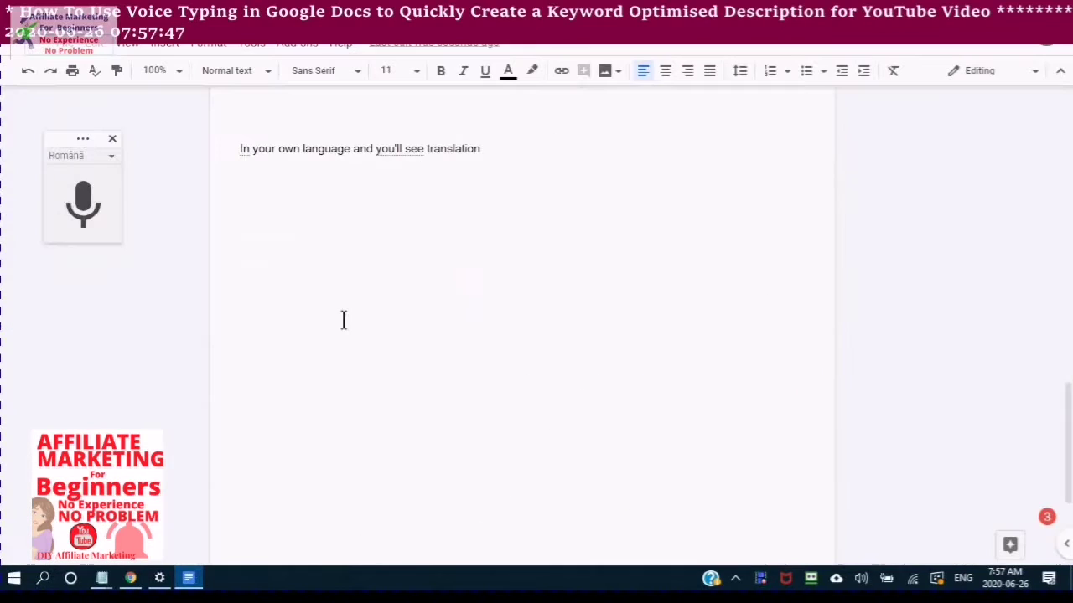
Browse the voice typing language list from Română back through the Español and English regional variants
click(345, 293)
click(117, 160)
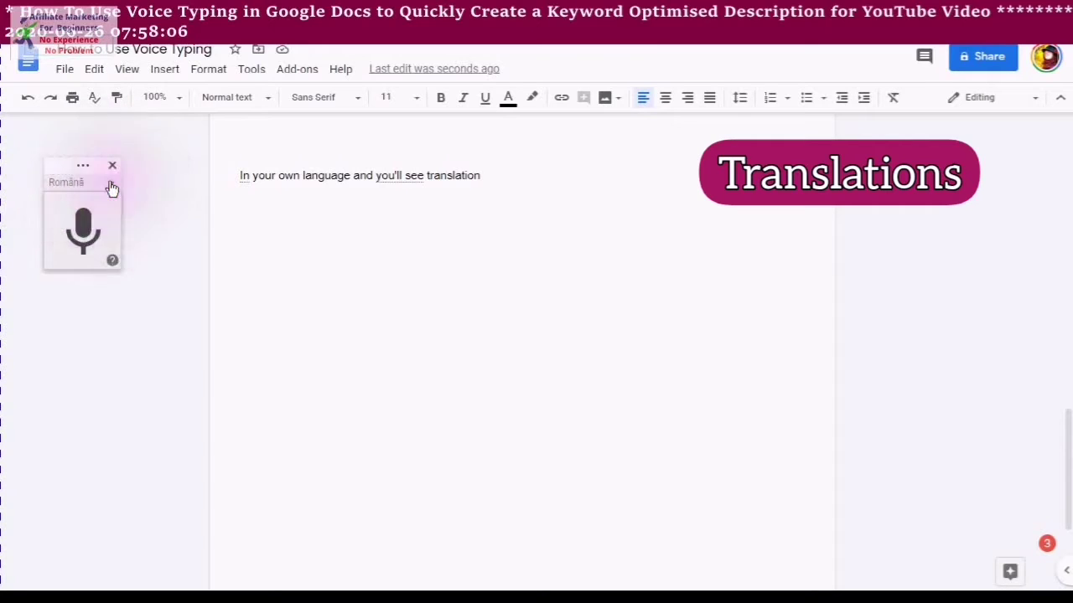
click(110, 181)
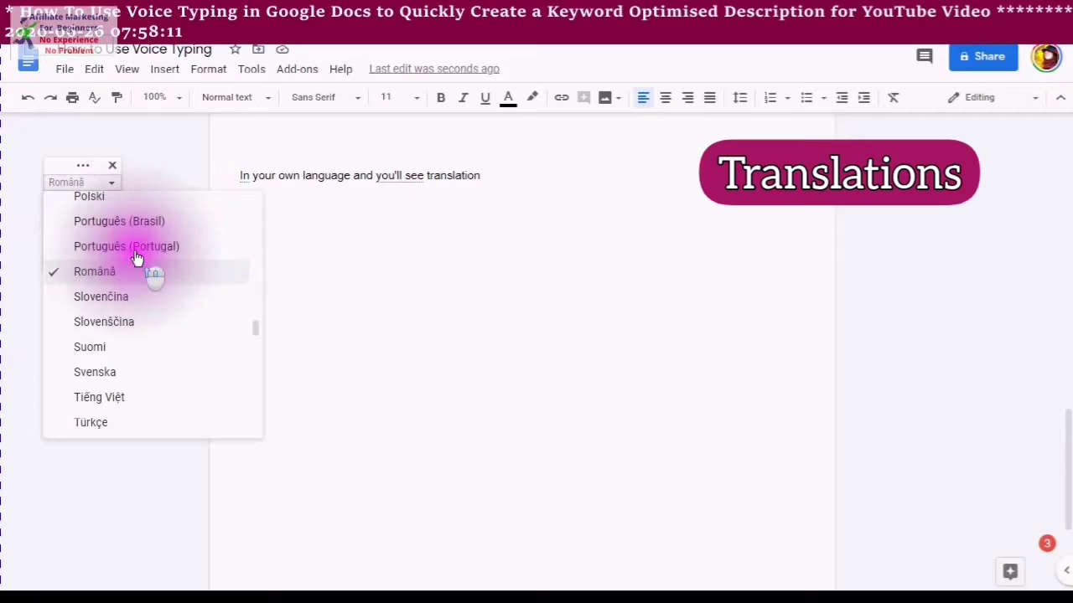
scroll(67, 296, up, 10)
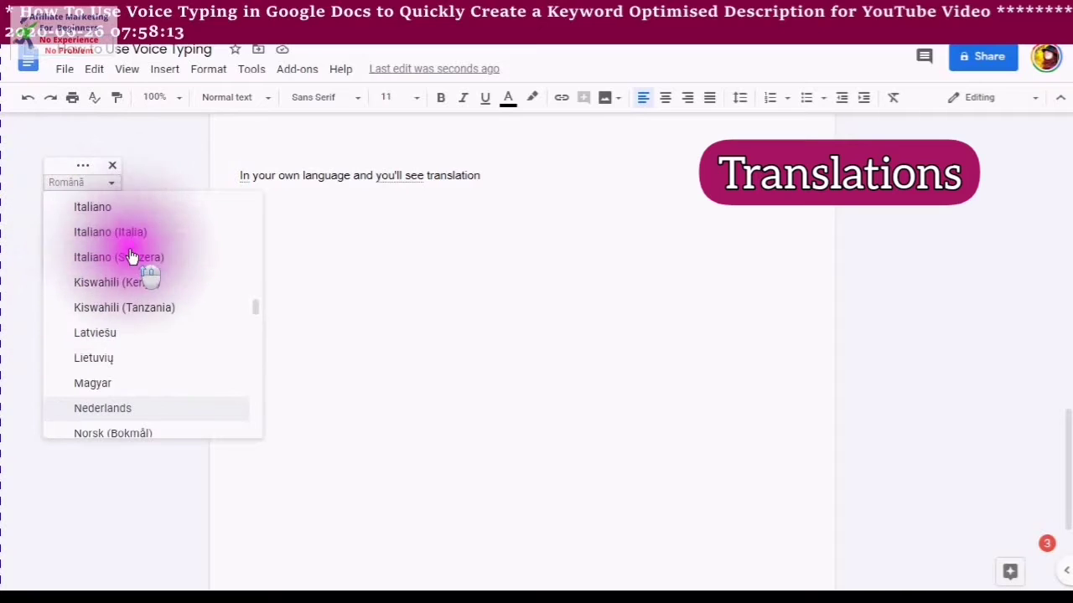
scroll(95, 292, up, 5)
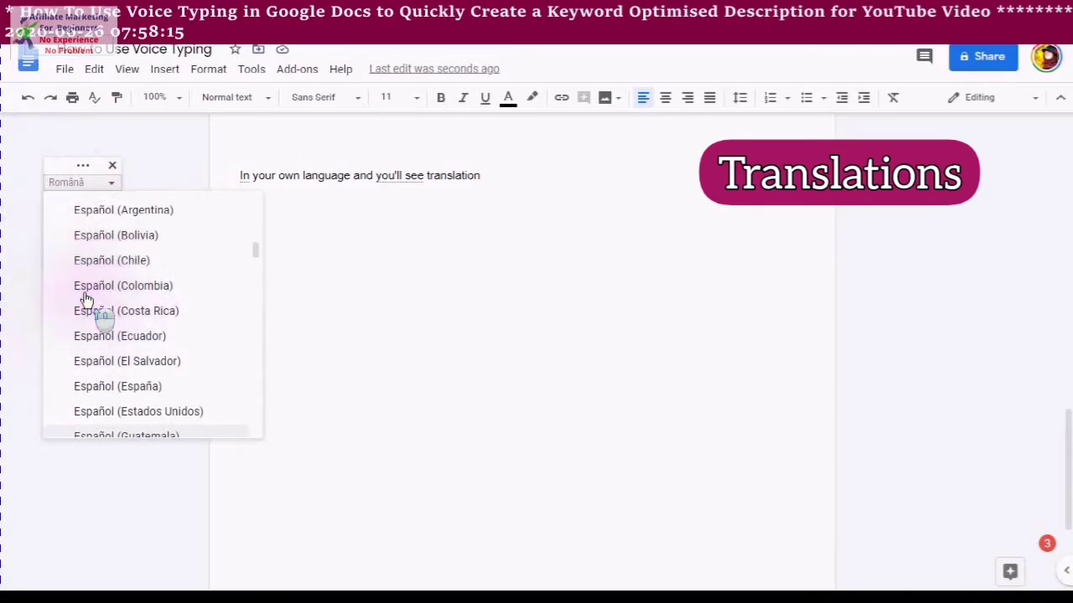
scroll(94, 294, up, 6)
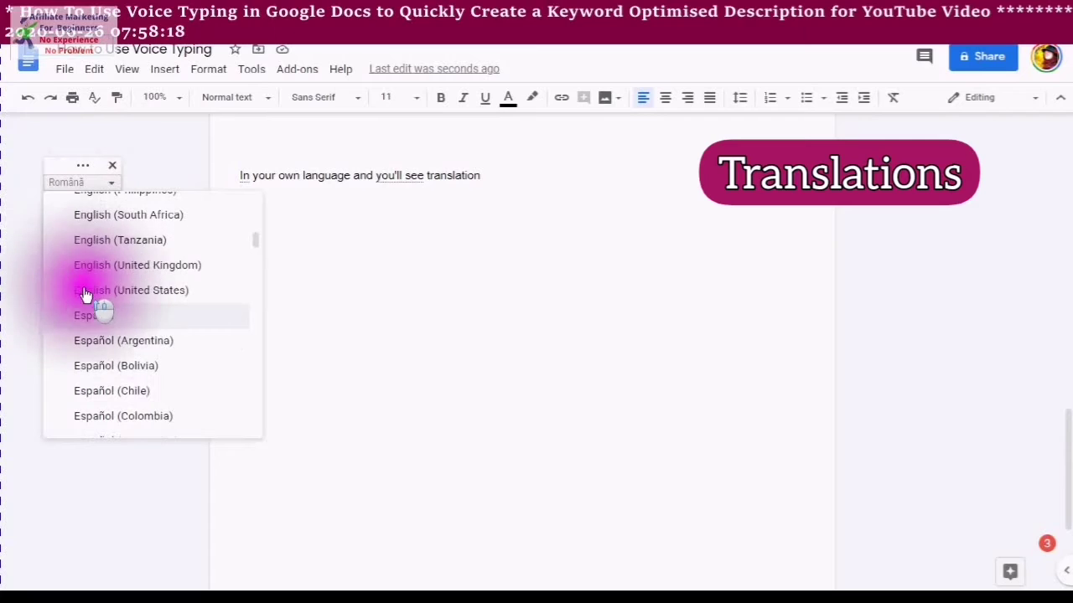
scroll(117, 273, up, 2)
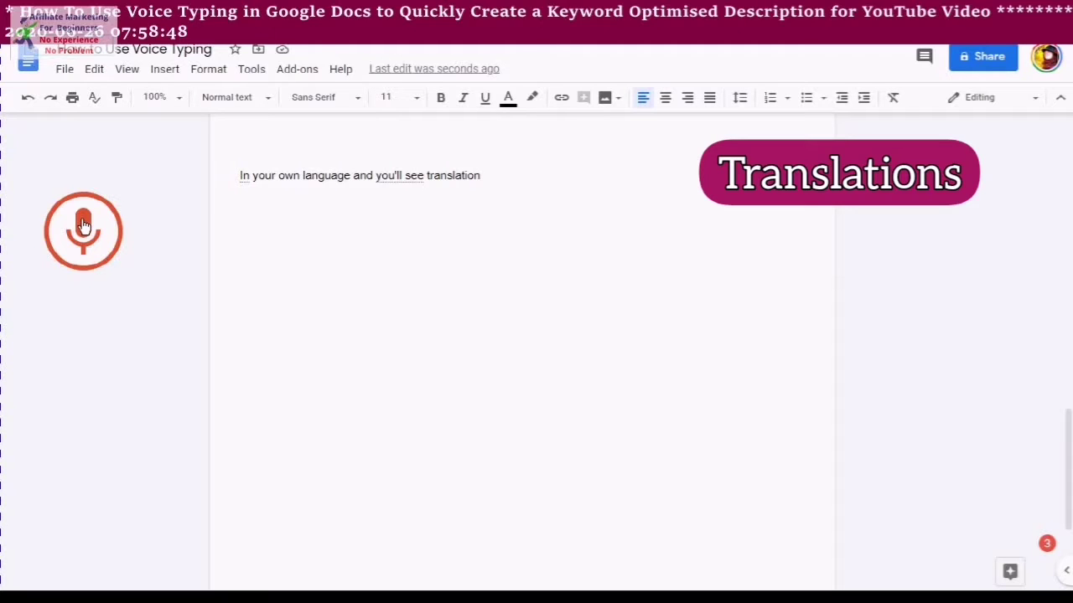
Dictate a line by voice above the existing text, beginning "When you are using the voice typing you can edit the", and stop listening
click(83, 224)
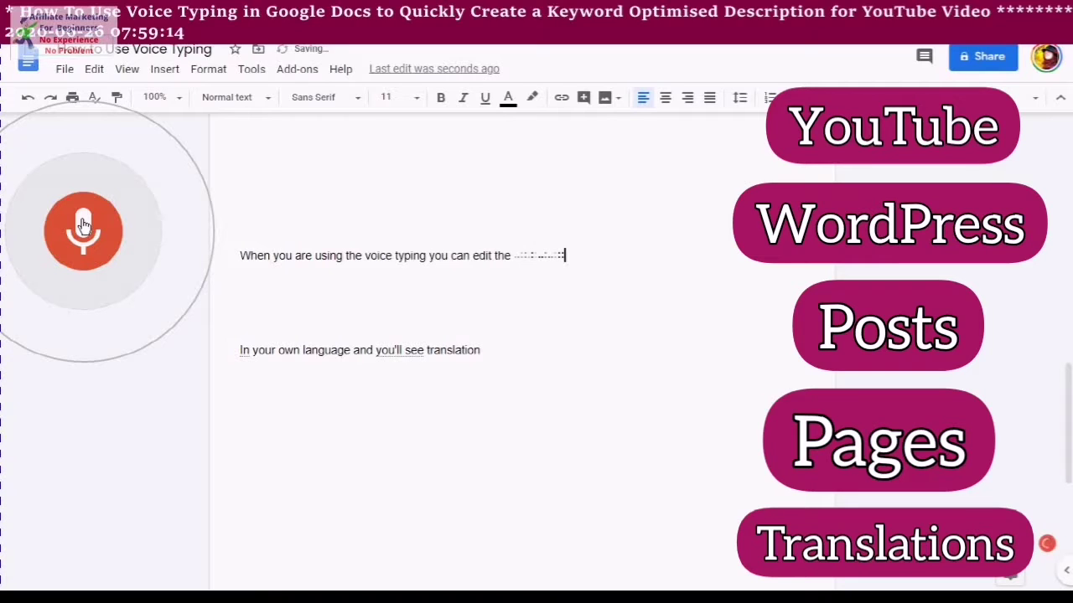
click(83, 224)
Switch to the video's details page in YouTube Studio, review the title and description, and place the cursor after the description text
click(71, 69)
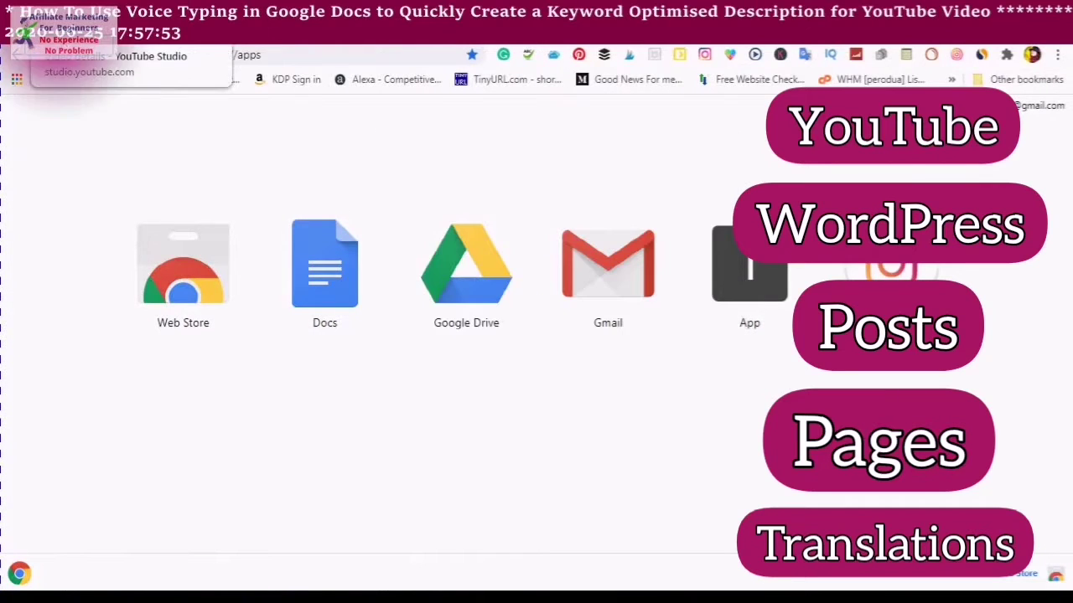
click(109, 32)
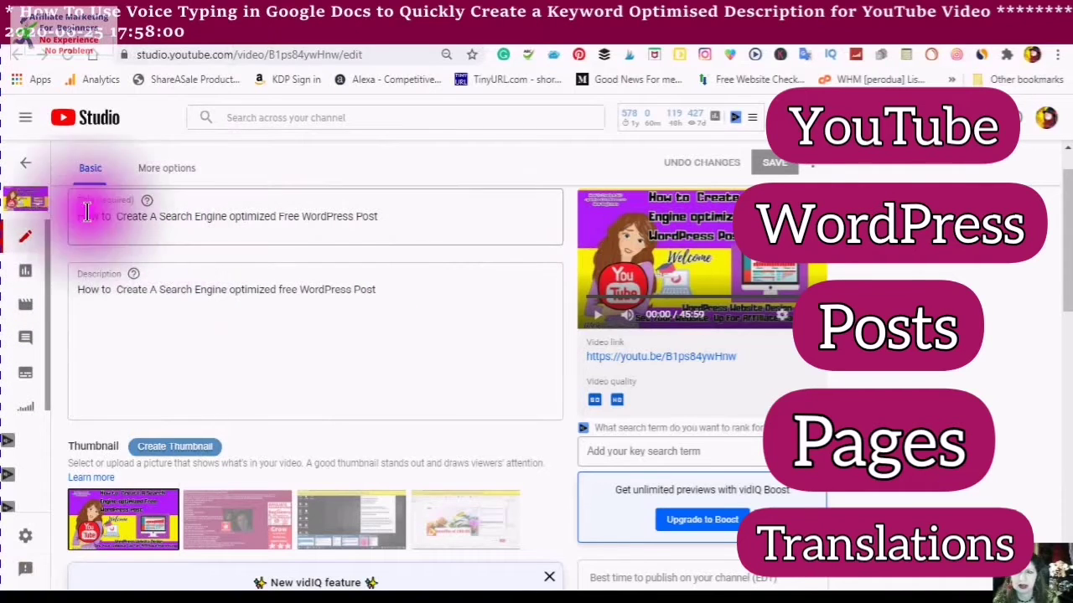
scroll(71, 214, down, 1)
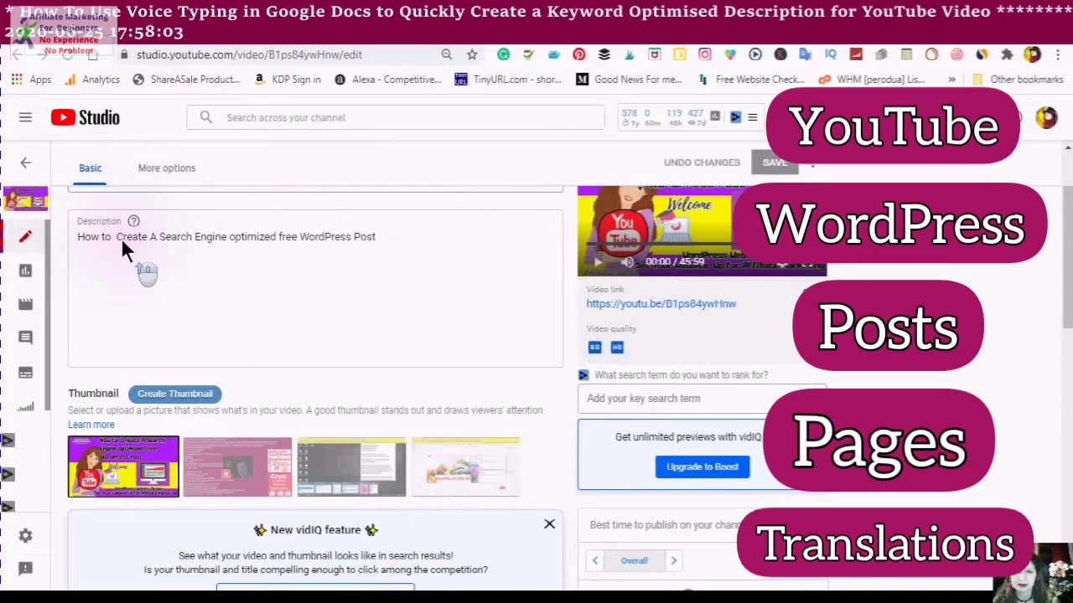
scroll(121, 237, up, 2)
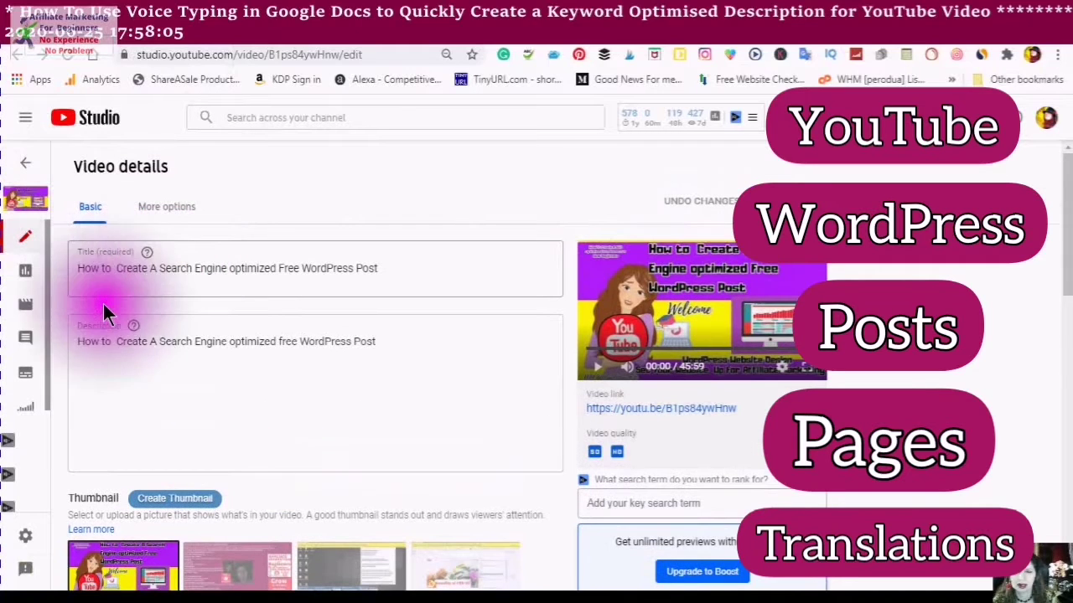
click(378, 341)
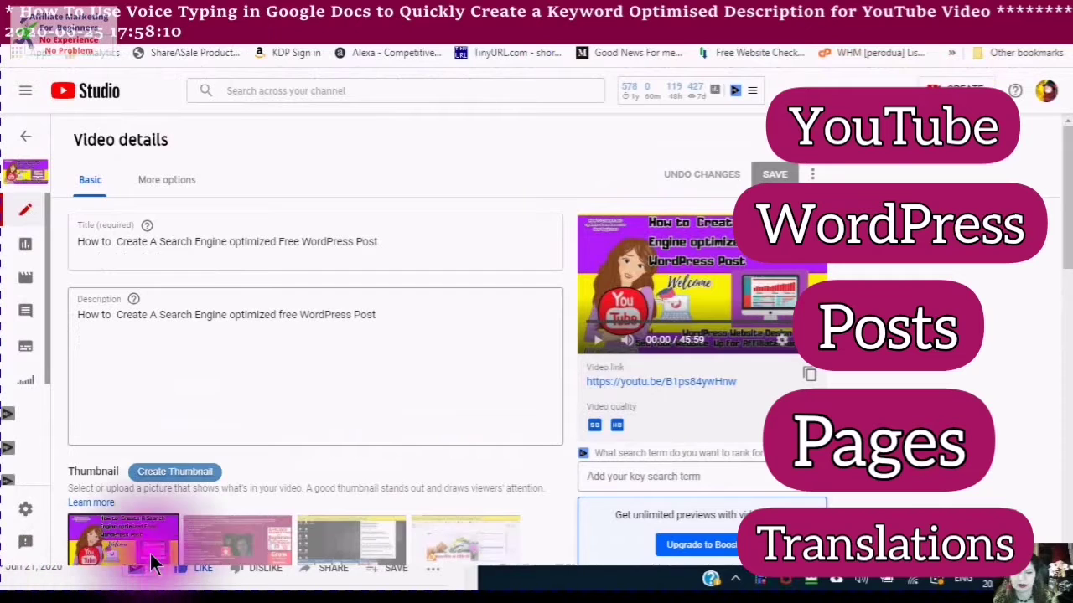
Switch to the browser window with Canva and open Google Docs from the Chrome apps page in a new tab
key(alt+Tab)
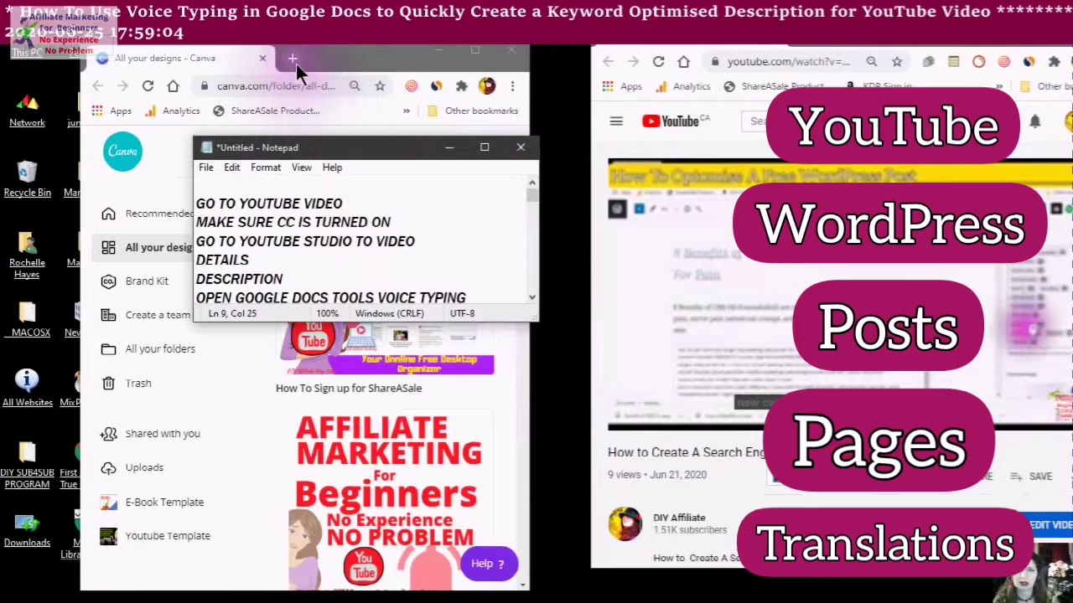
click(293, 60)
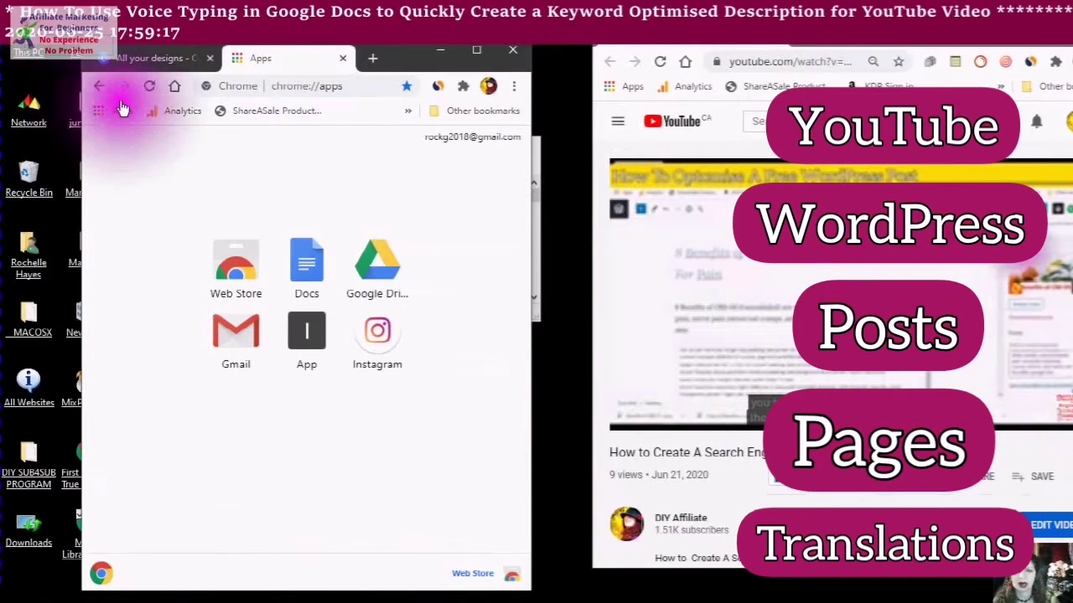
click(309, 279)
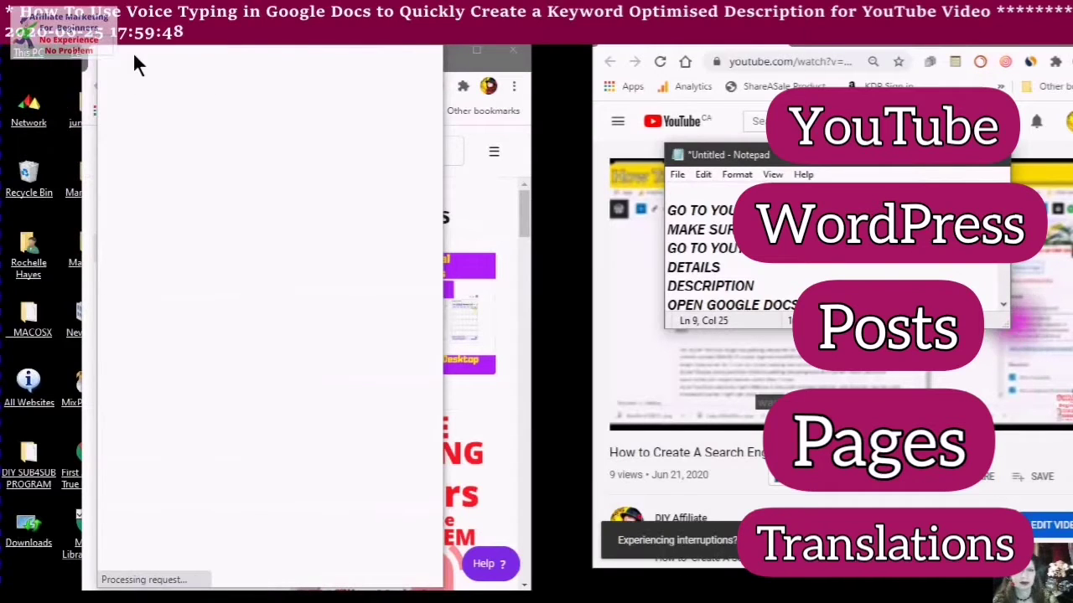
click(257, 93)
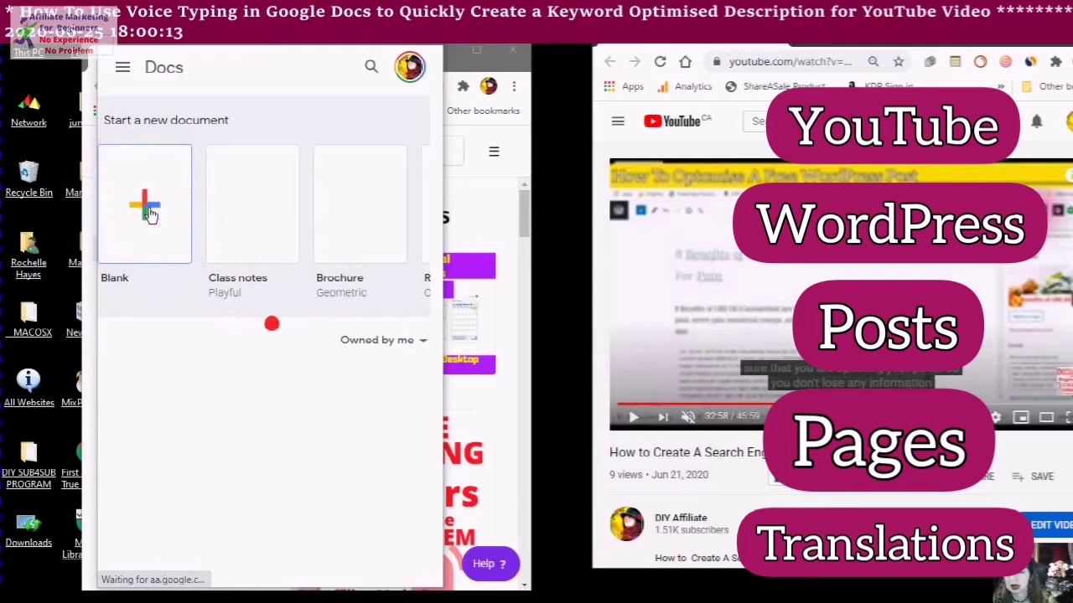
Create a new blank document in Google Docs
click(149, 216)
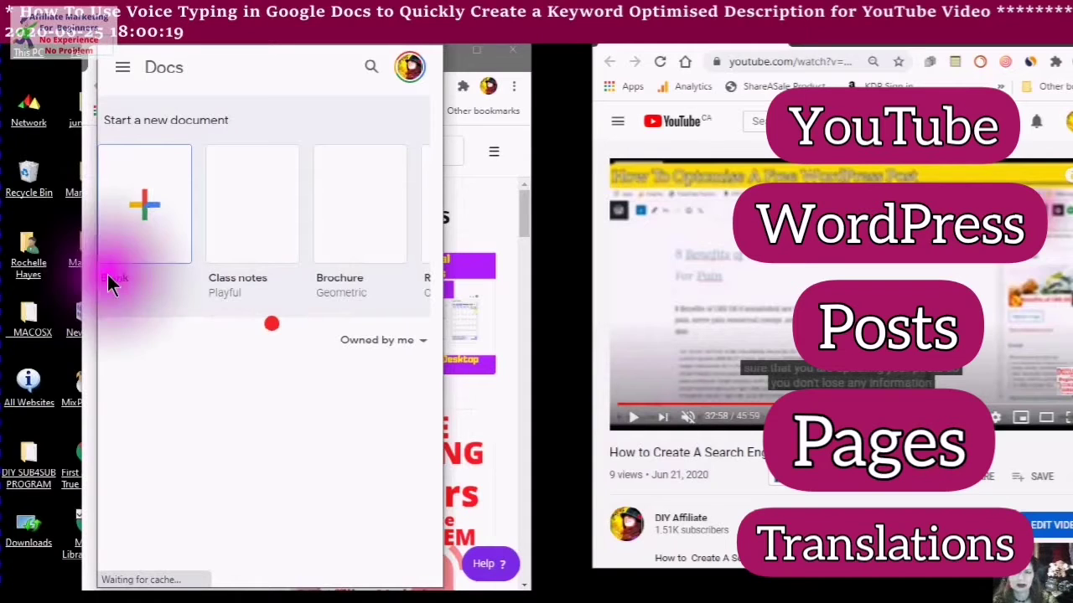
click(148, 202)
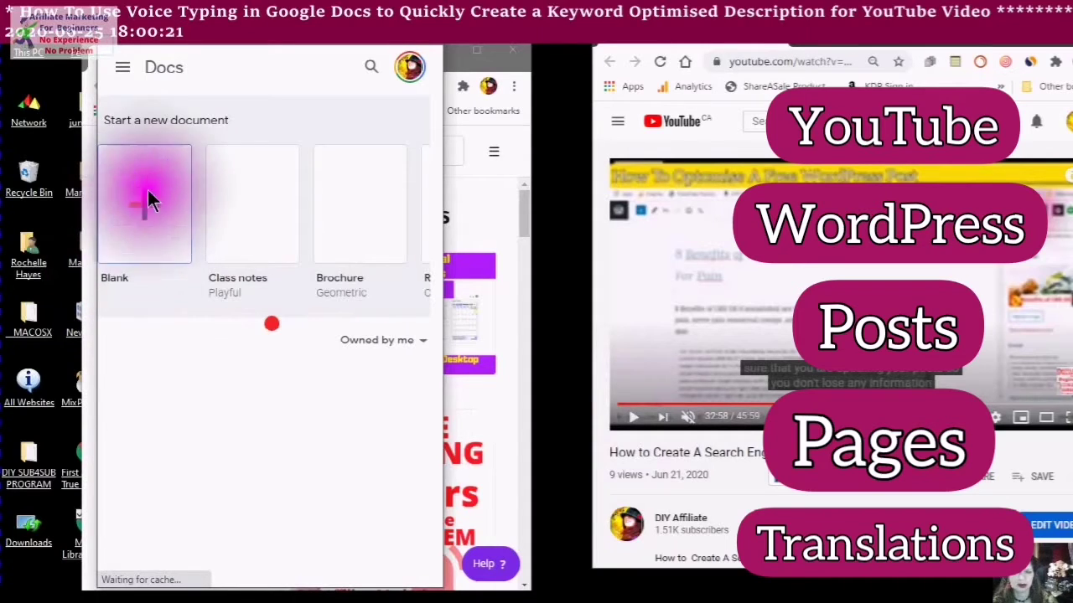
click(153, 208)
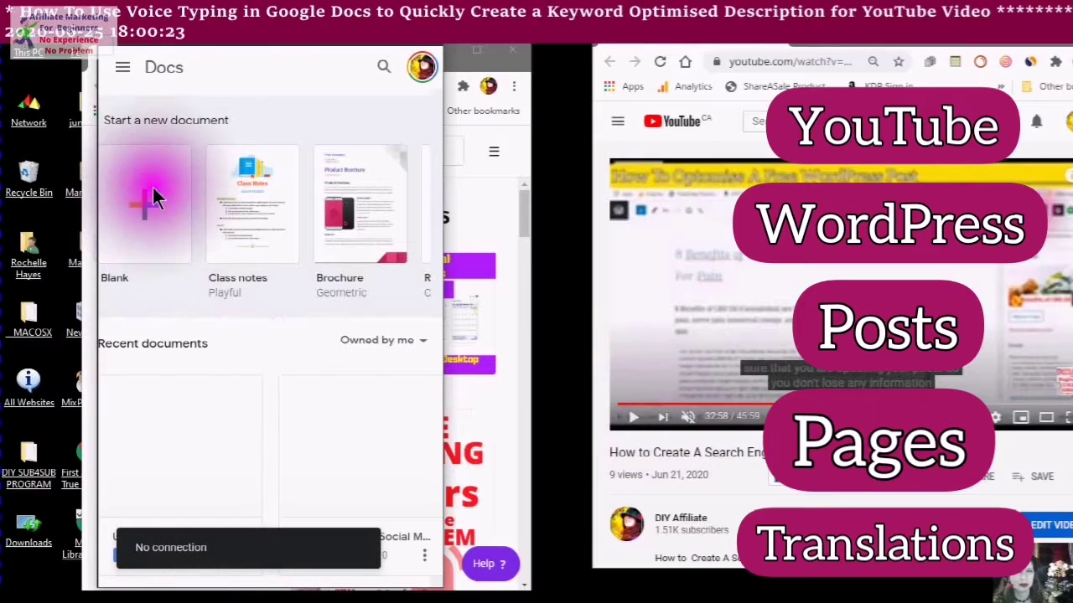
click(451, 216)
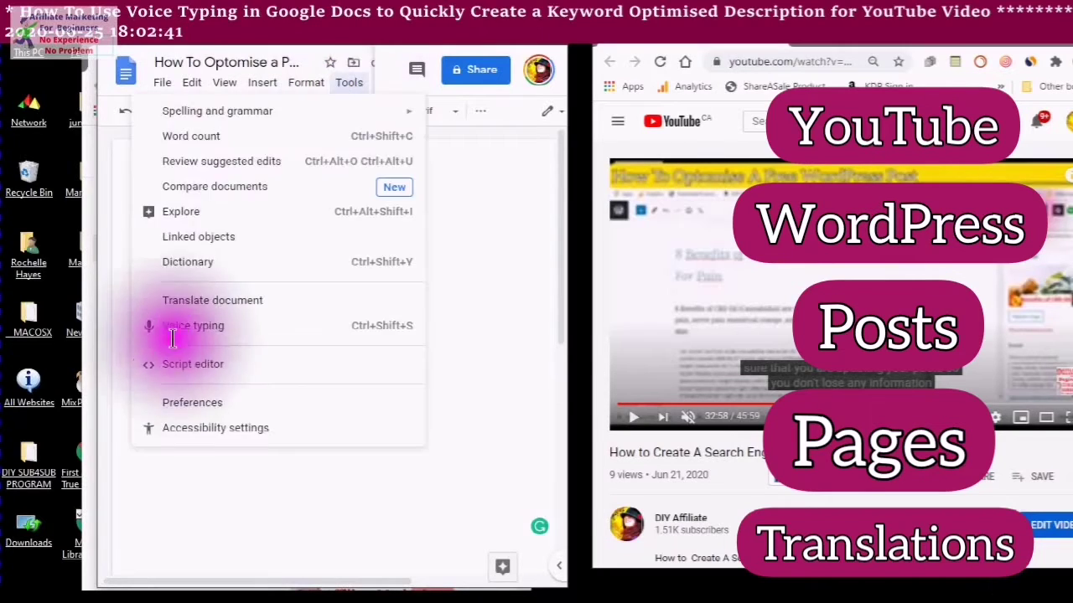
Turn on Voice typing for the empty document
key(Left)
key(Left)
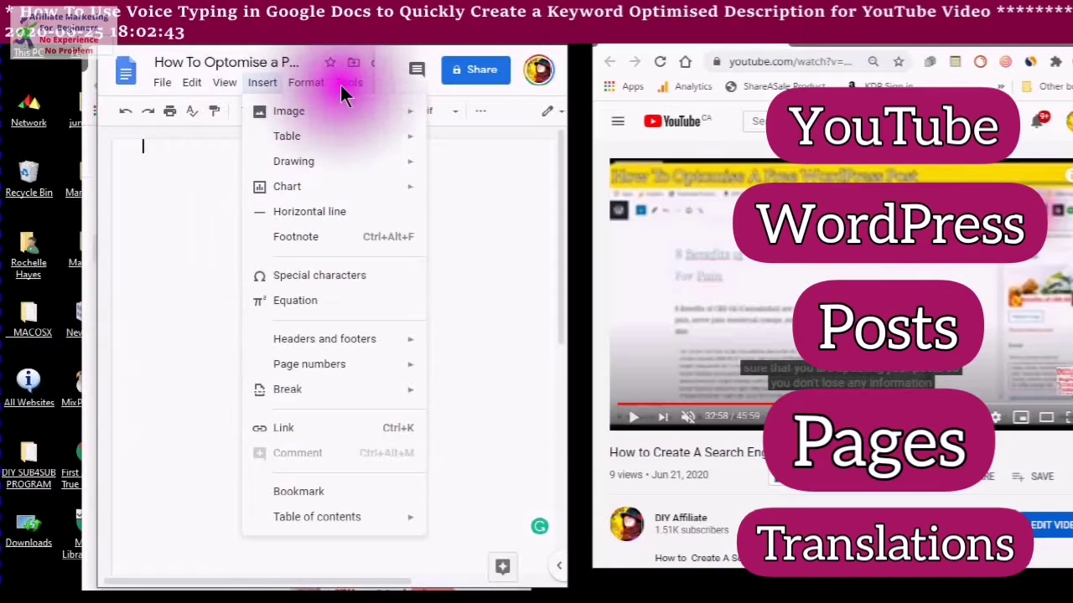
key(Right)
key(Right)
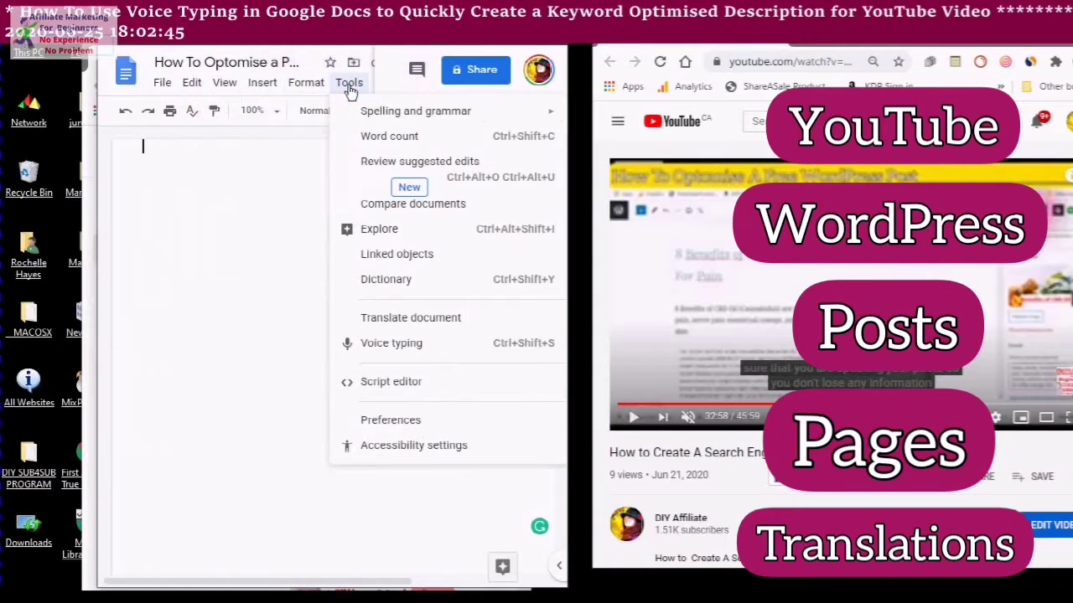
click(363, 350)
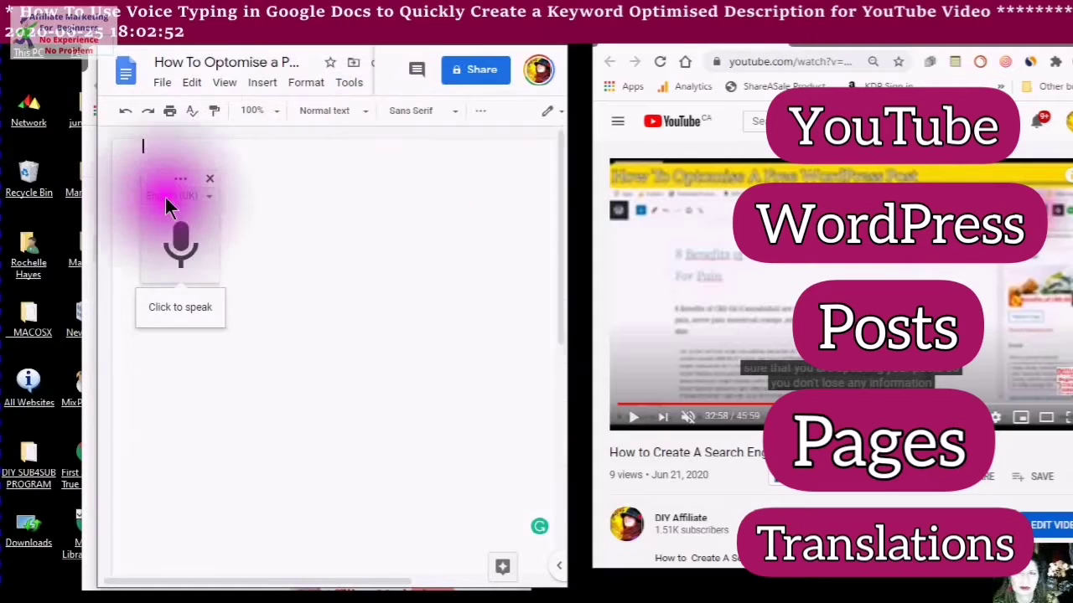
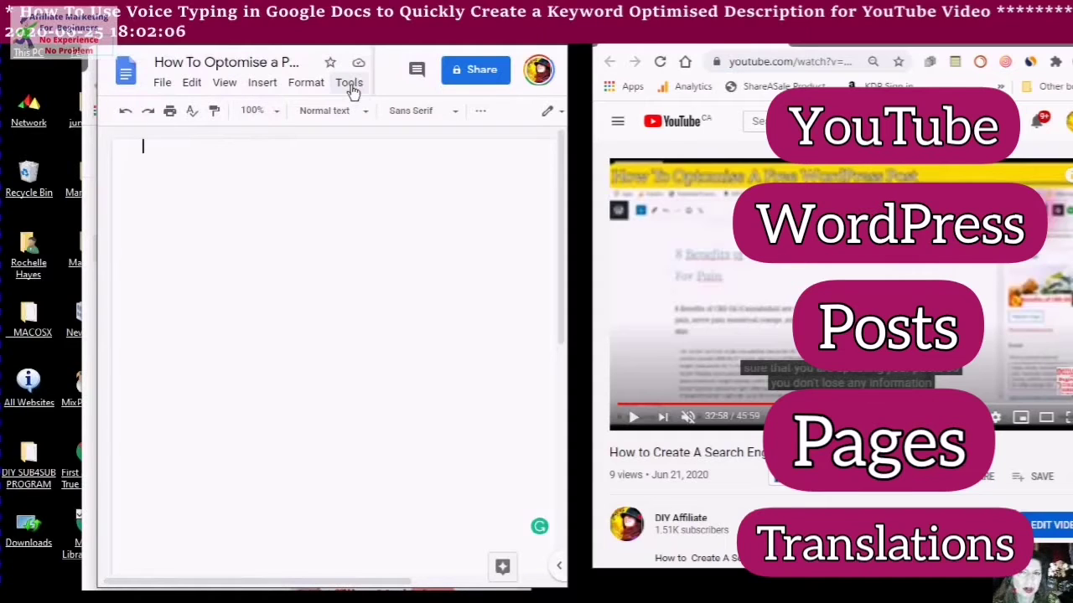
Bring up the Voice typing microphone box in the blank "How To Optomise a P..." document
click(350, 87)
click(347, 88)
click(351, 91)
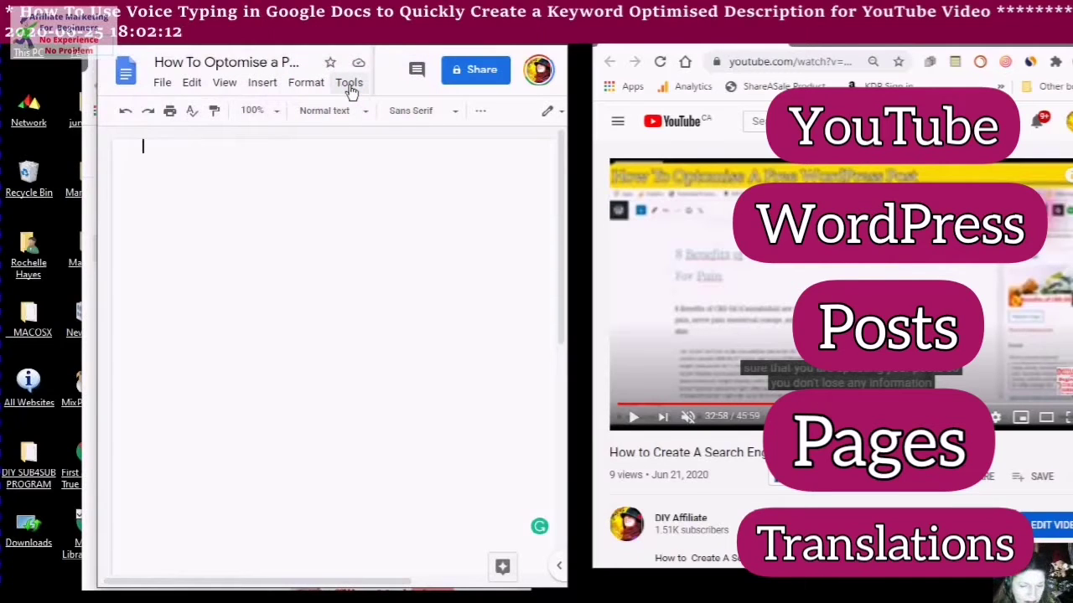
click(366, 66)
click(342, 84)
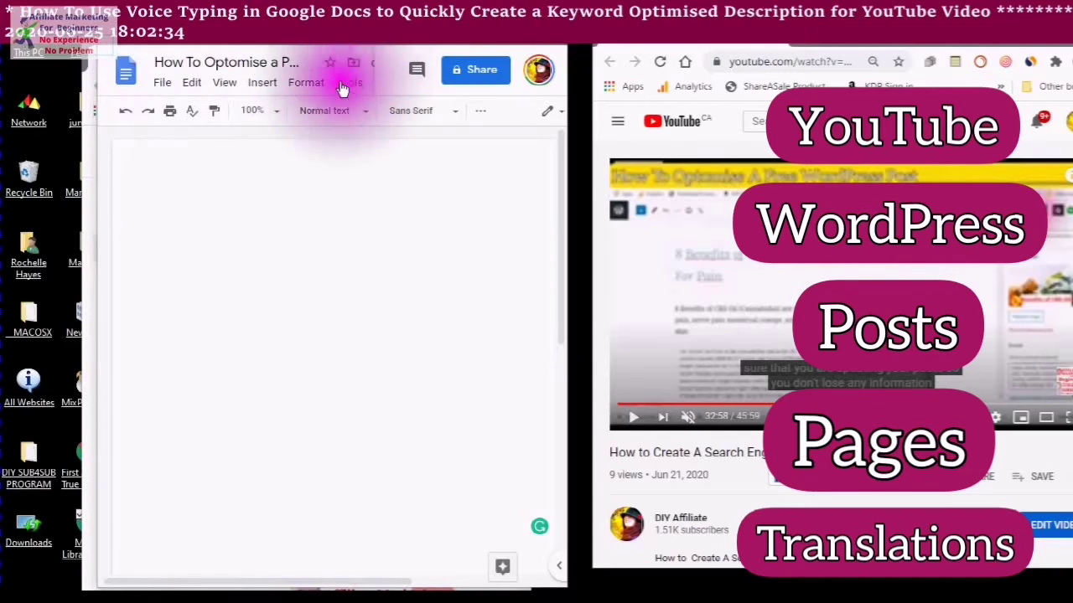
click(350, 89)
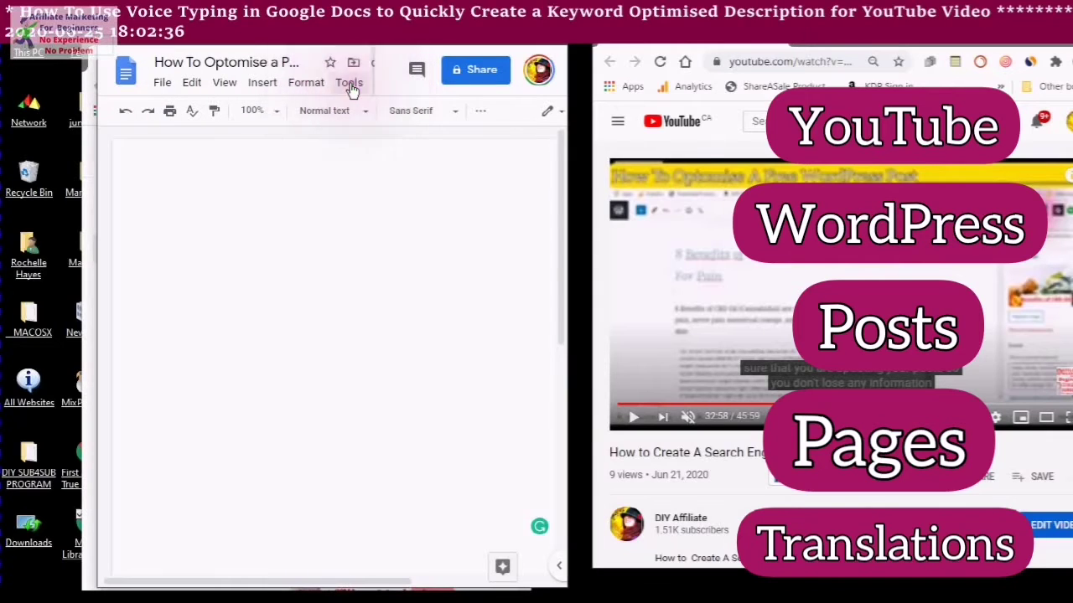
click(351, 88)
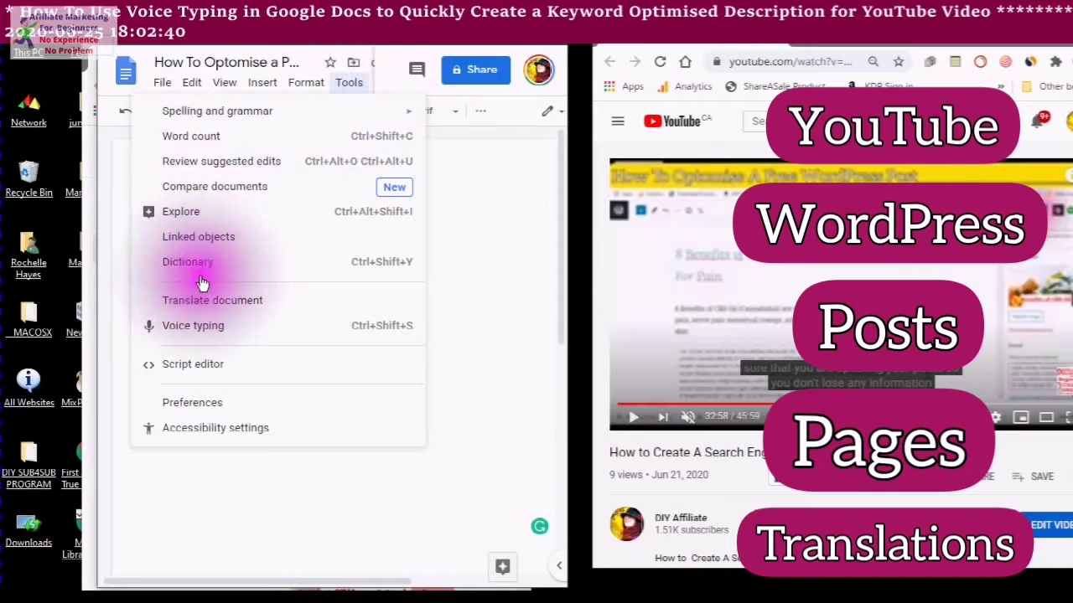
key(alt+i)
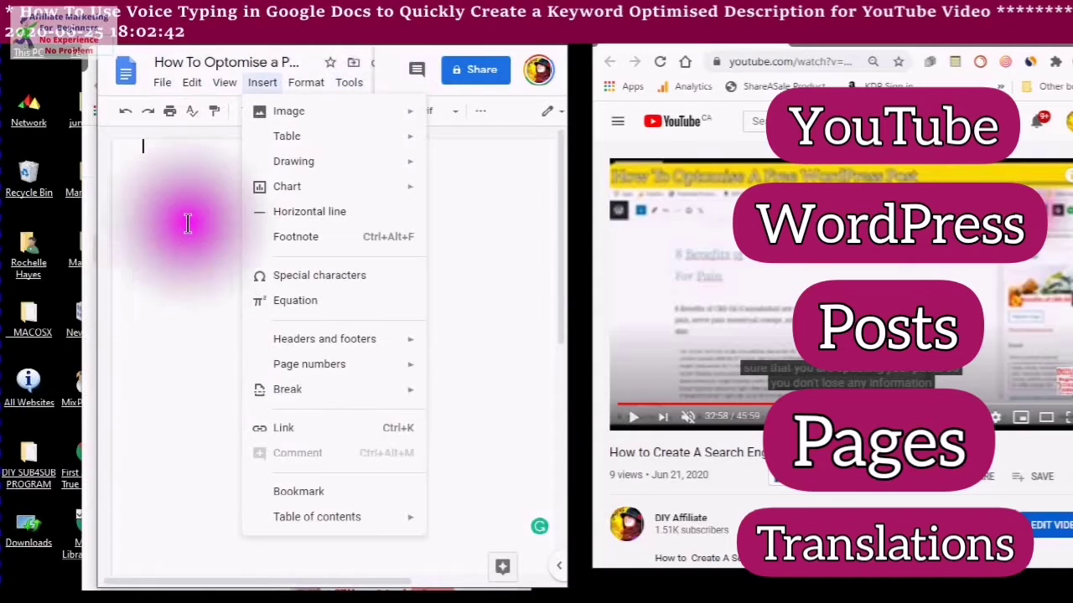
mouse_move(351, 89)
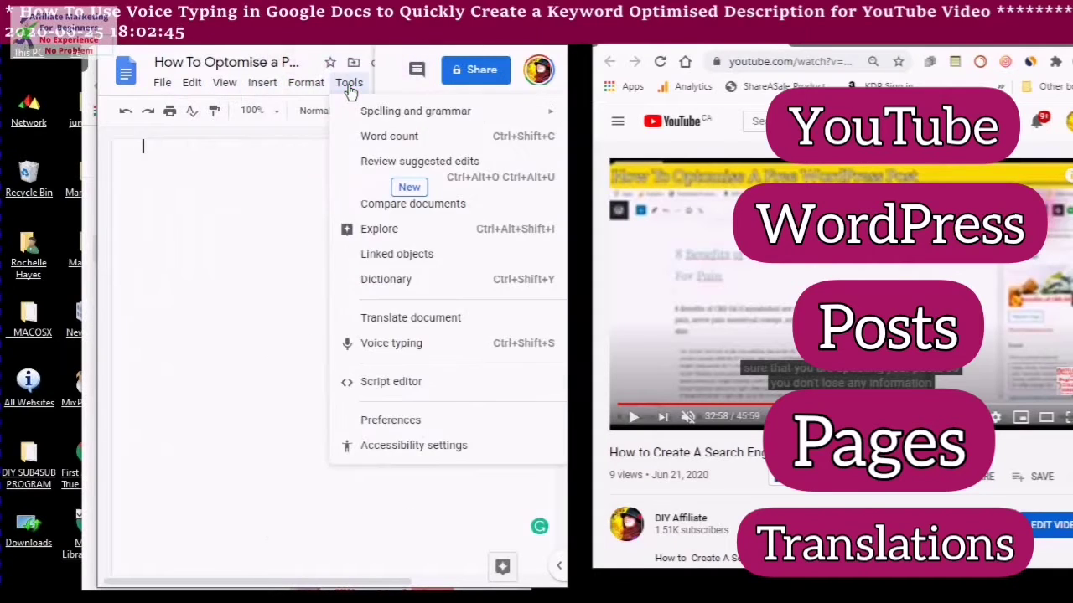
click(363, 346)
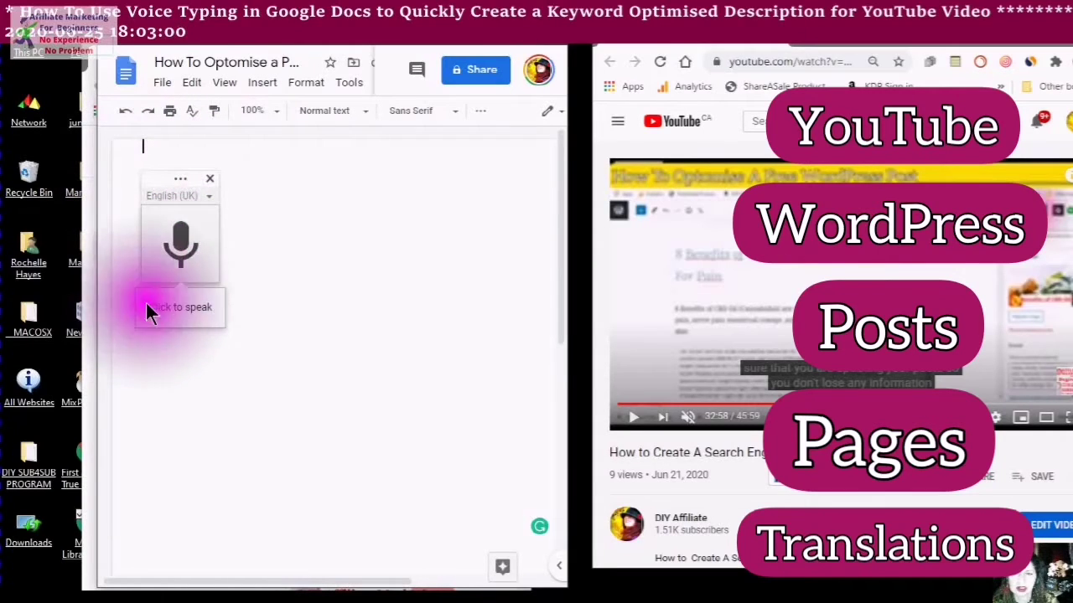
Examine the voice typing language list, including the English and Español variants, keeping English (UK) selected
click(207, 200)
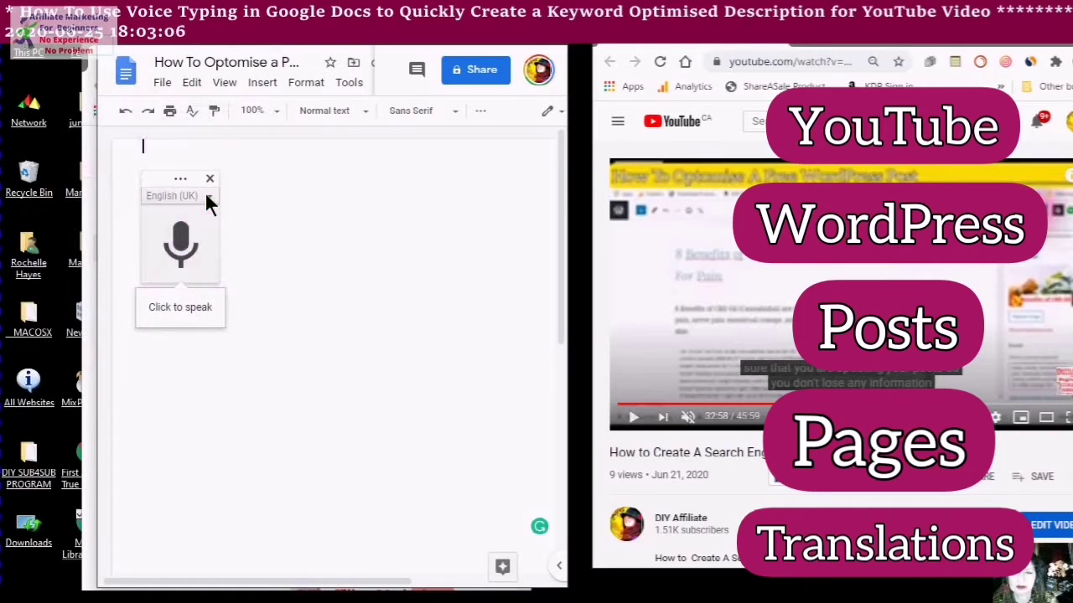
click(208, 198)
click(209, 199)
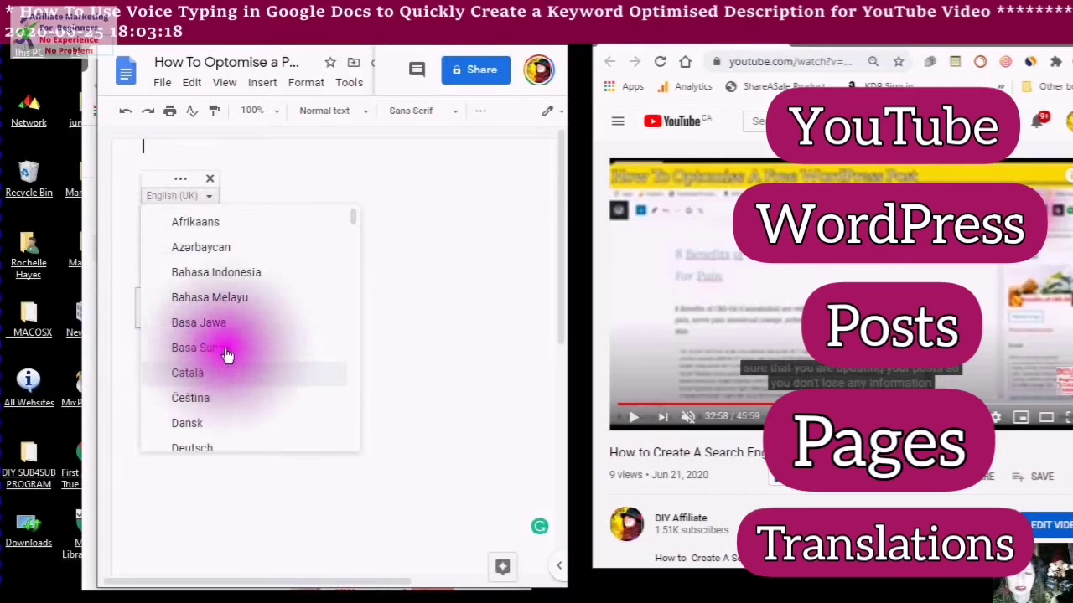
scroll(209, 396, down, 1)
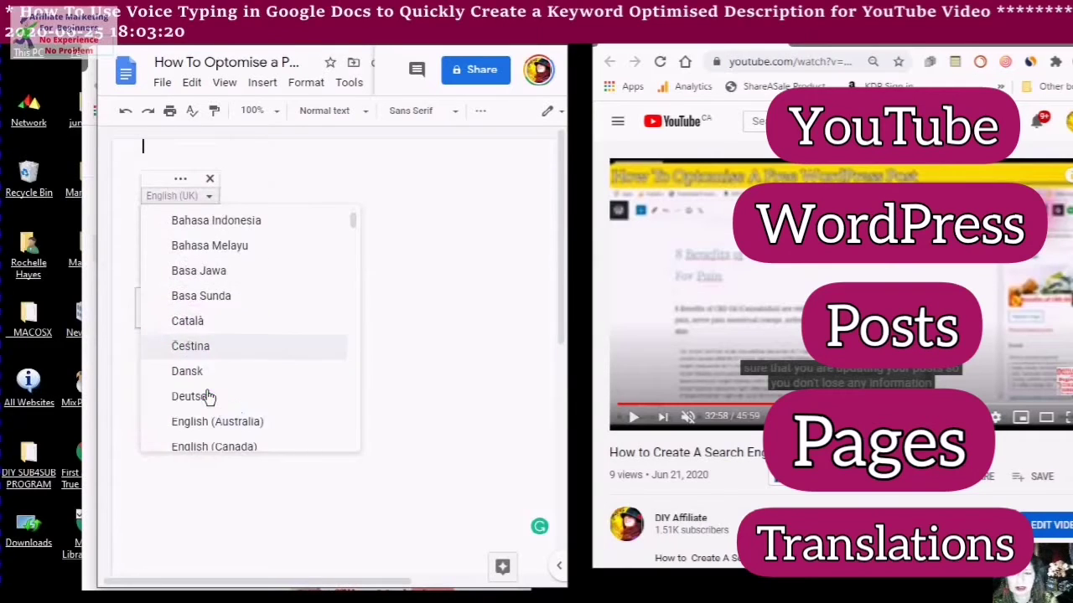
scroll(209, 397, down, 1)
scroll(206, 350, down, 1)
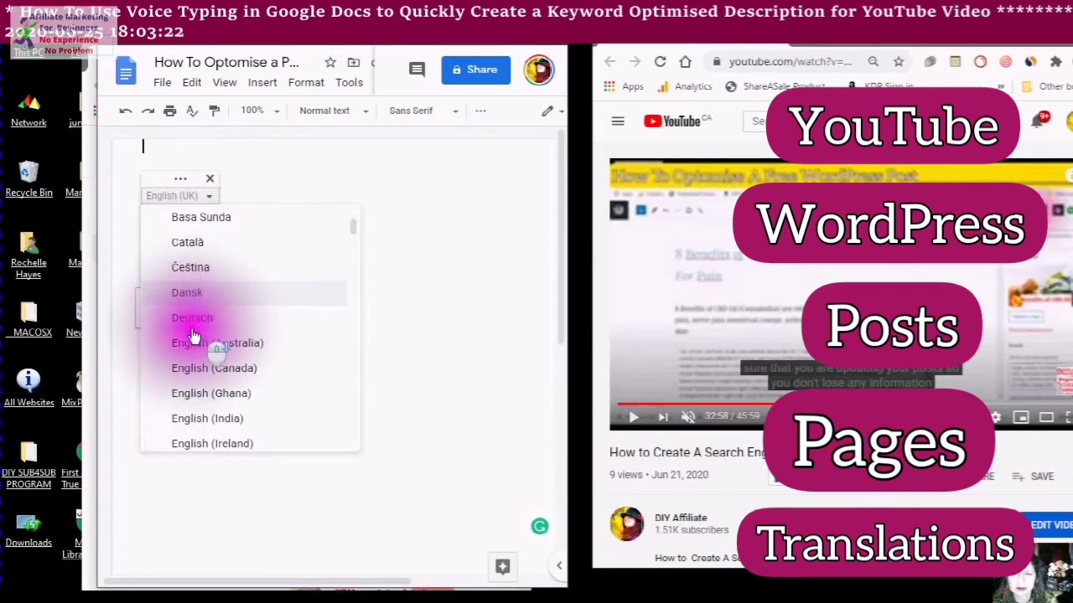
scroll(193, 335, down, 3)
scroll(193, 335, up, 3)
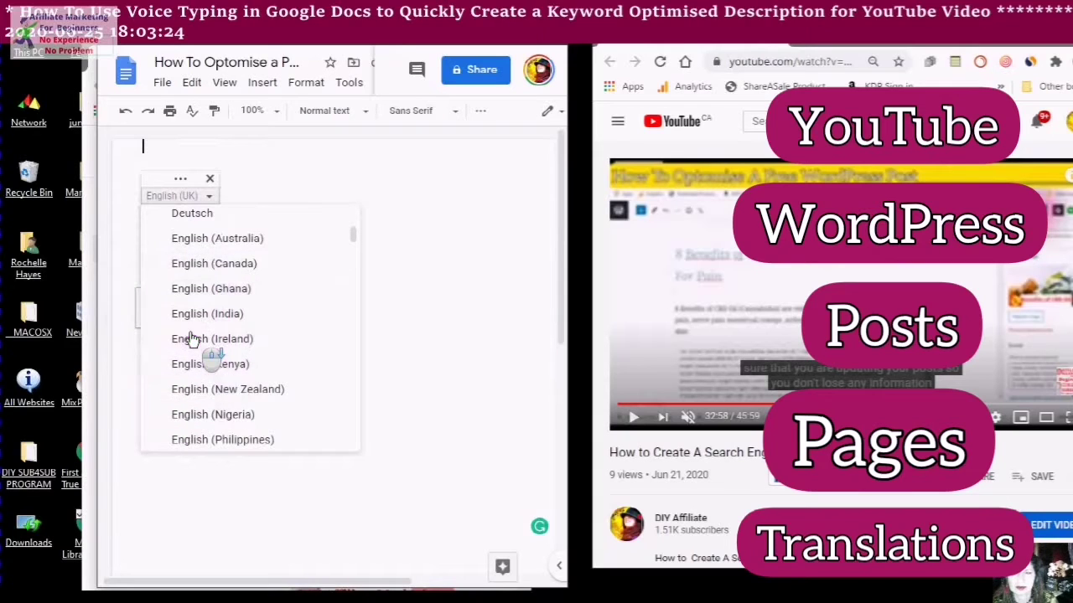
scroll(191, 339, up, 1)
scroll(191, 343, down, 2)
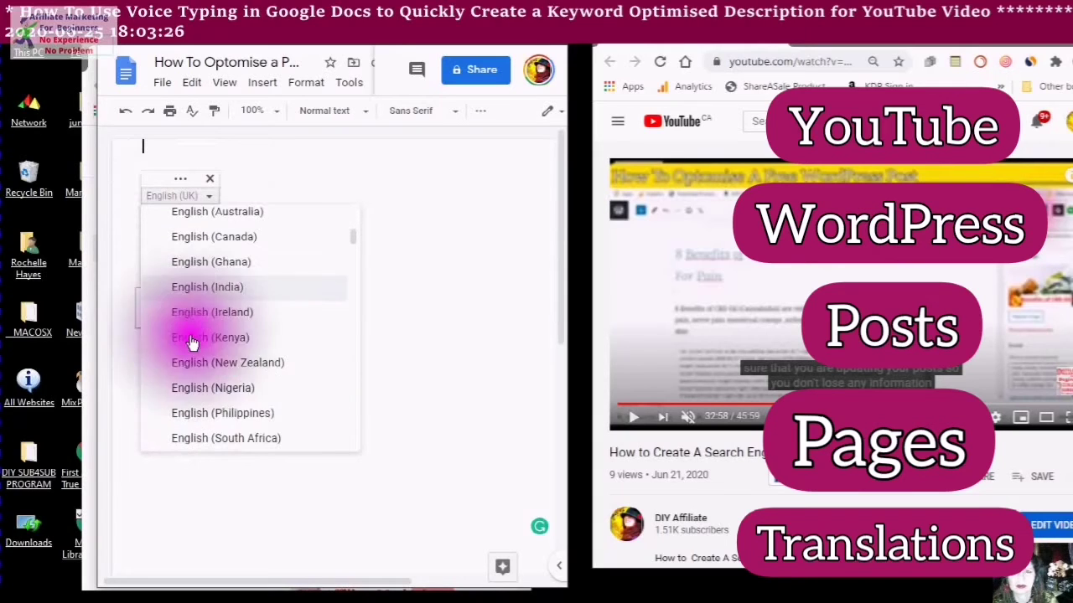
scroll(226, 187, down, 3)
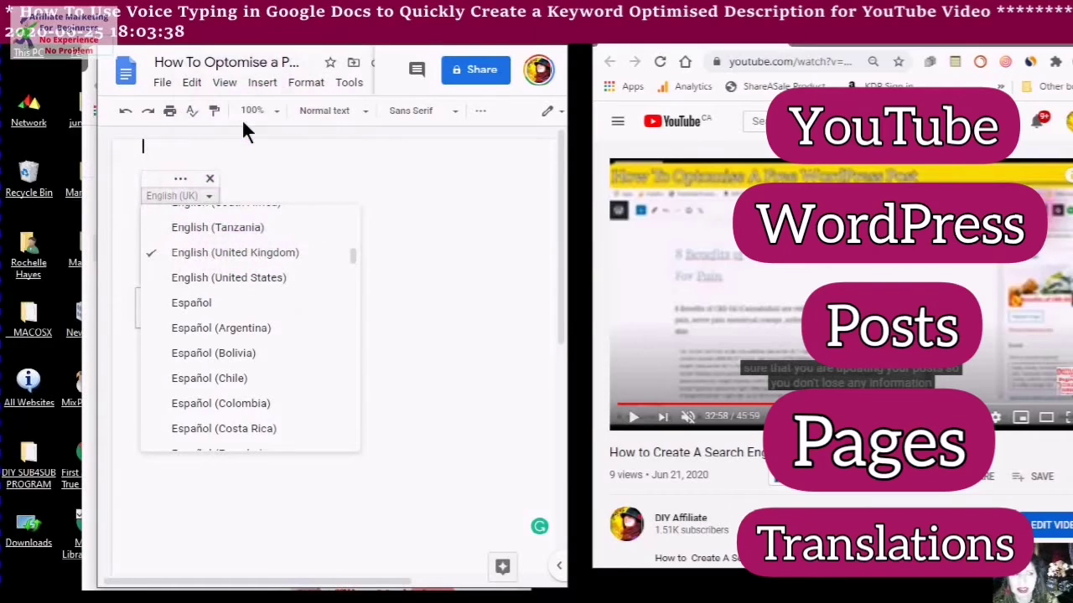
click(263, 168)
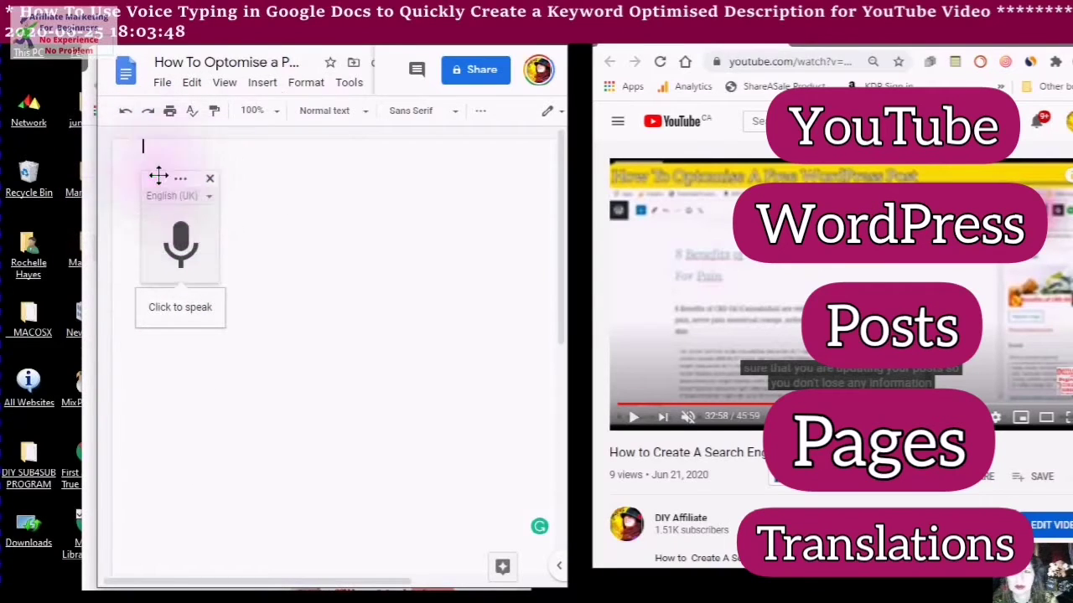
Move the voice typing box onto the page, clear of the first text line, and start dictation
drag(160, 176, 271, 311)
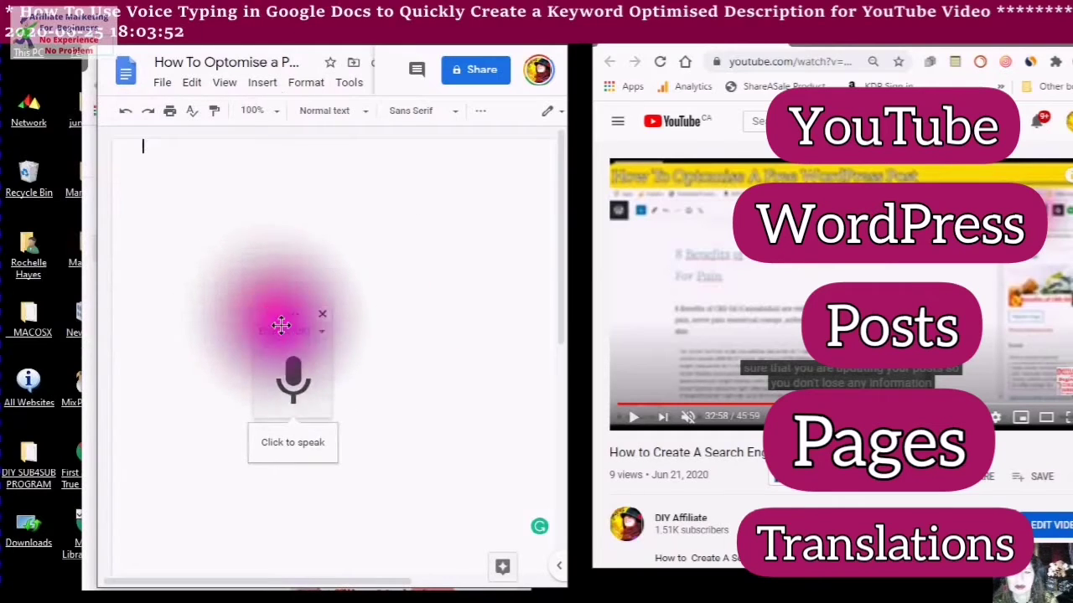
click(293, 377)
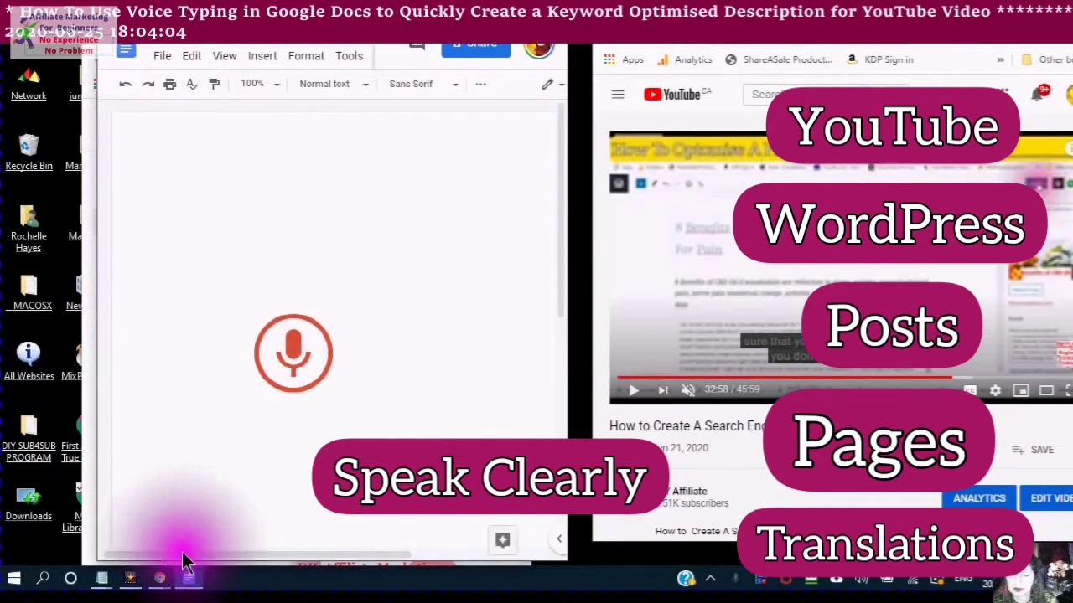
Switch to the untitled Notepad notes on voice typing and read through the instructions for starting and stopping it
mouse_move(102, 580)
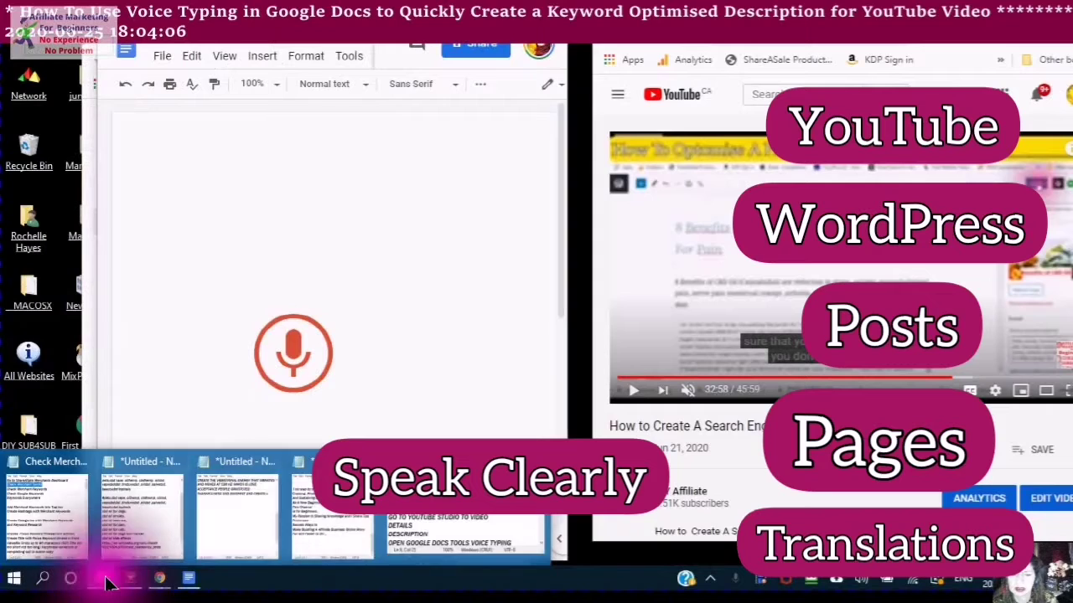
click(462, 515)
scroll(710, 197, down, 1)
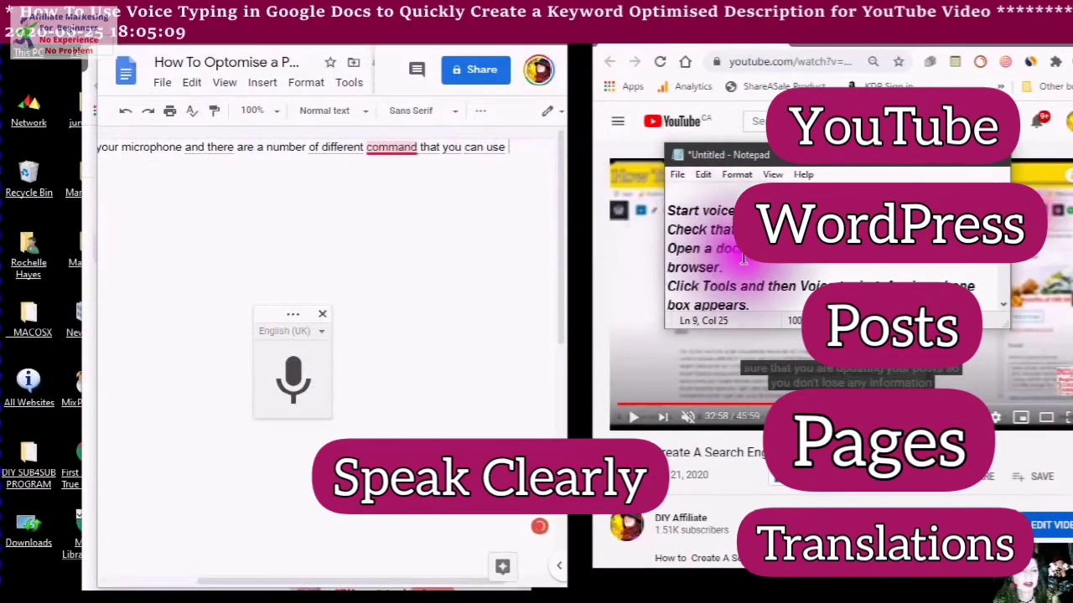
scroll(720, 267, down, 1)
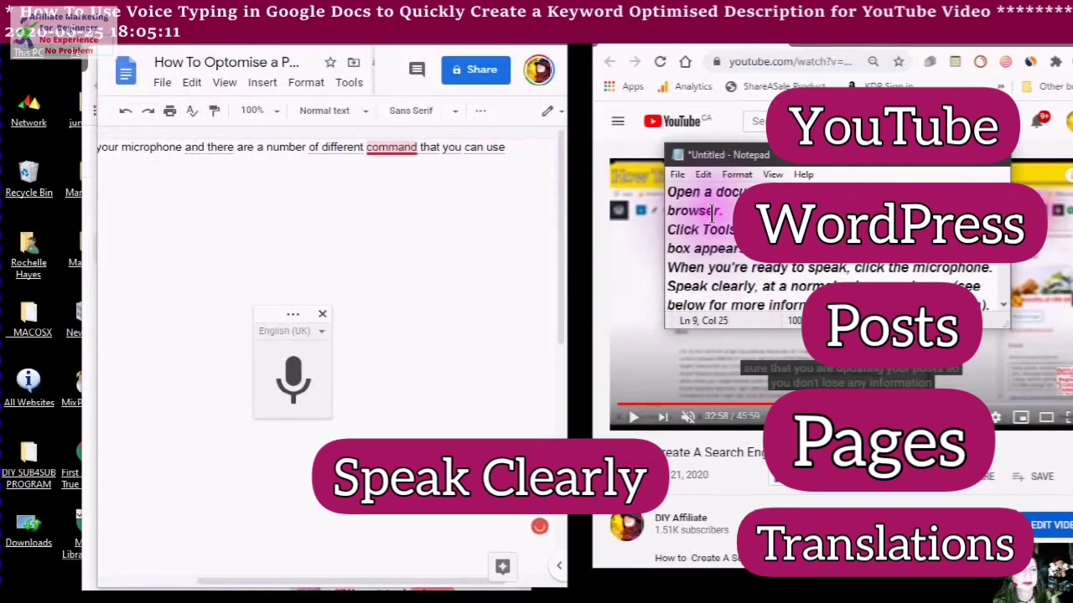
scroll(713, 210, down, 1)
scroll(713, 210, down, 2)
Dismiss the Grammarly suggestion for "command" and return the cursor to the end of the dictated line in the document
click(435, 280)
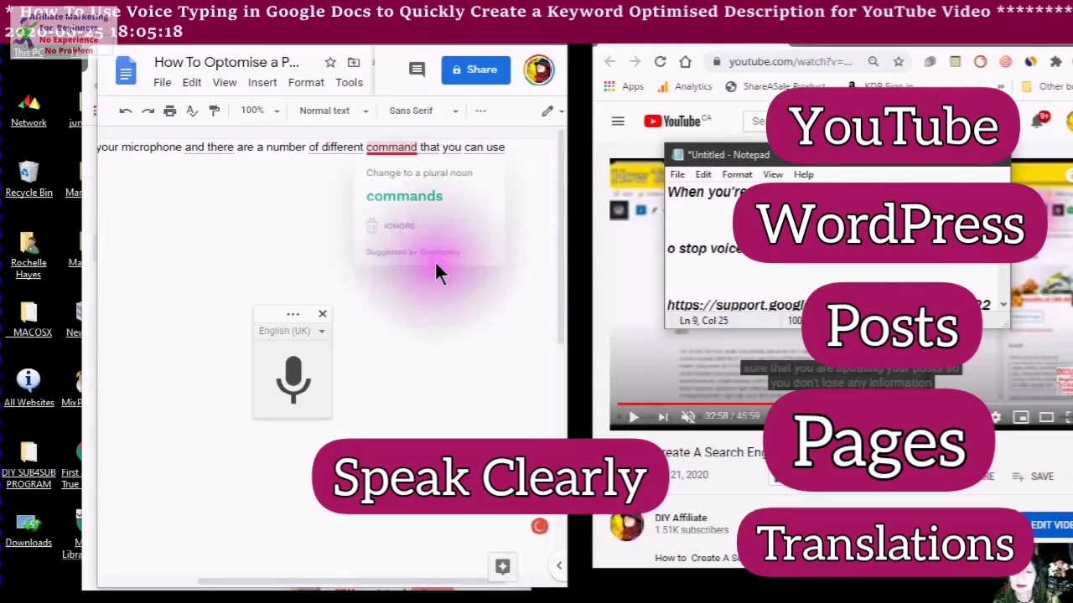
click(371, 319)
click(378, 308)
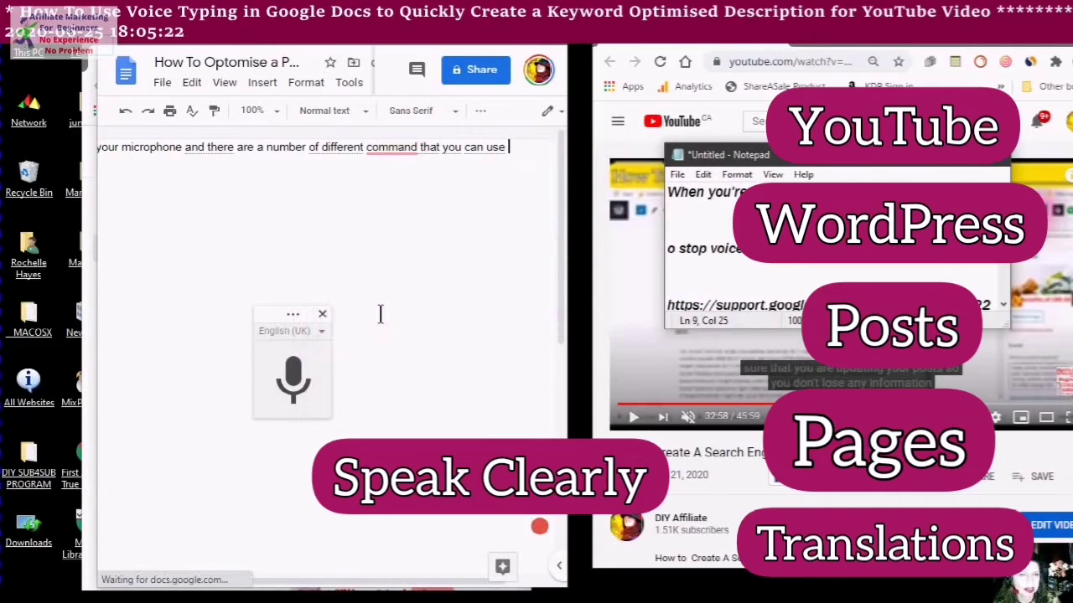
click(380, 314)
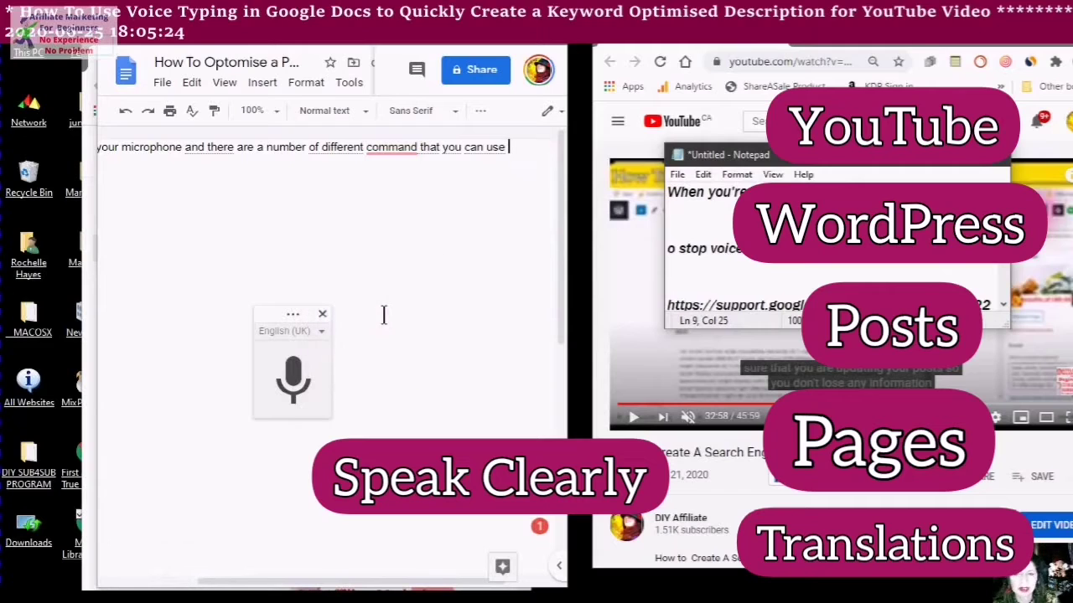
Look through the voice commands in the Notepad notes, covering resuming, moving the cursor, inserting elements and selecting text
click(679, 205)
click(137, 360)
click(311, 311)
scroll(745, 283, down, 5)
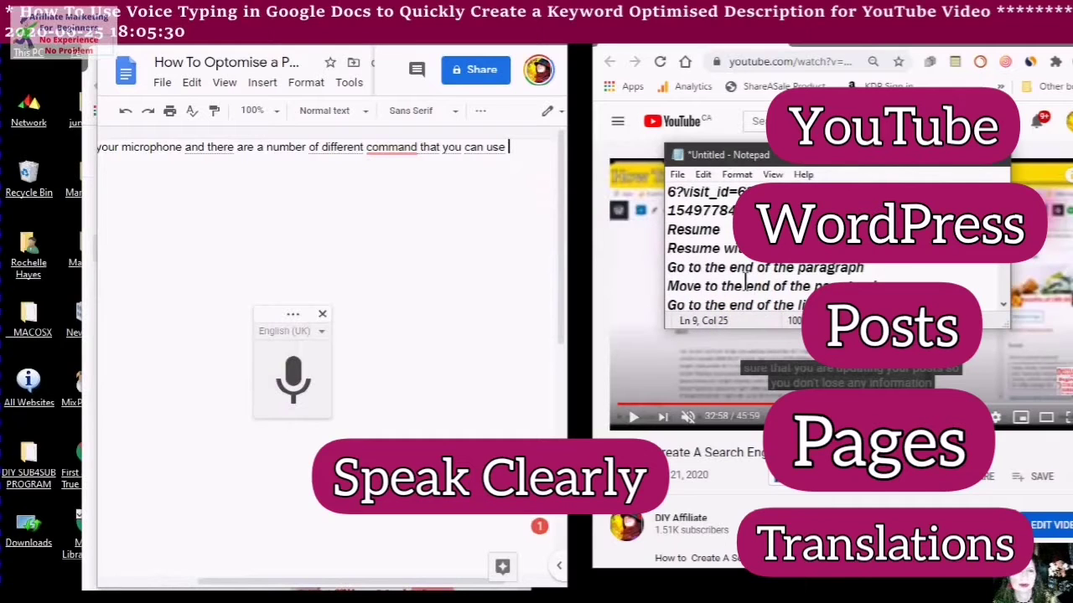
click(402, 451)
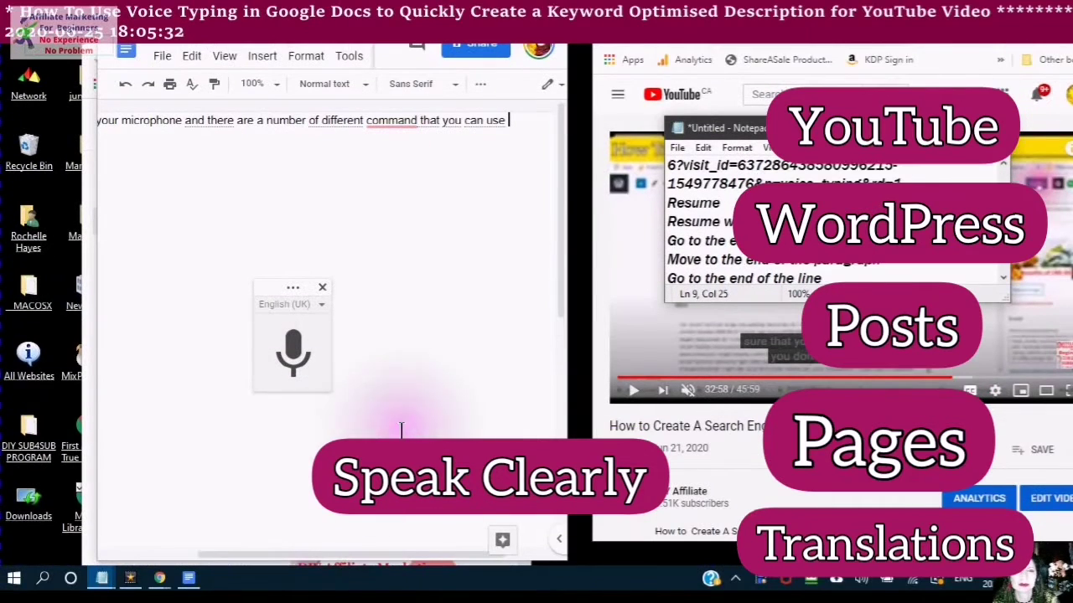
click(409, 408)
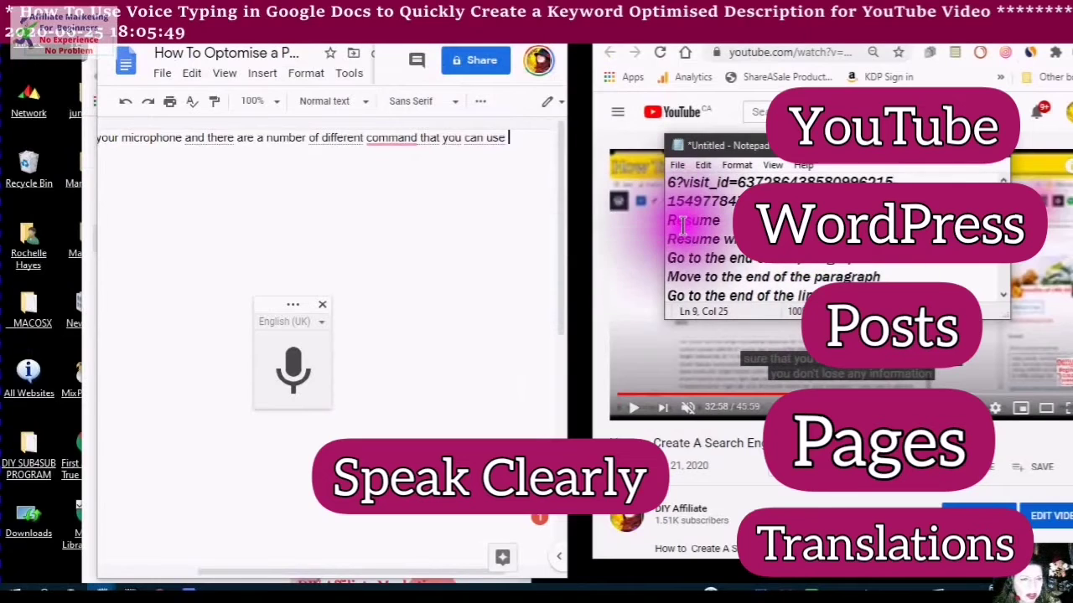
scroll(686, 236, down, 1)
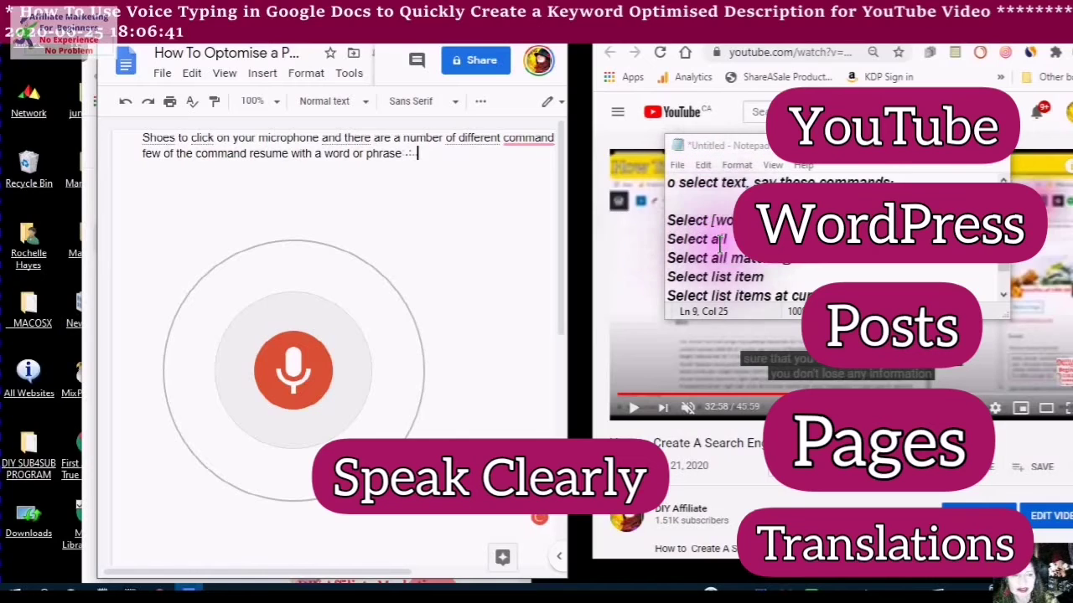
scroll(699, 216, down, 5)
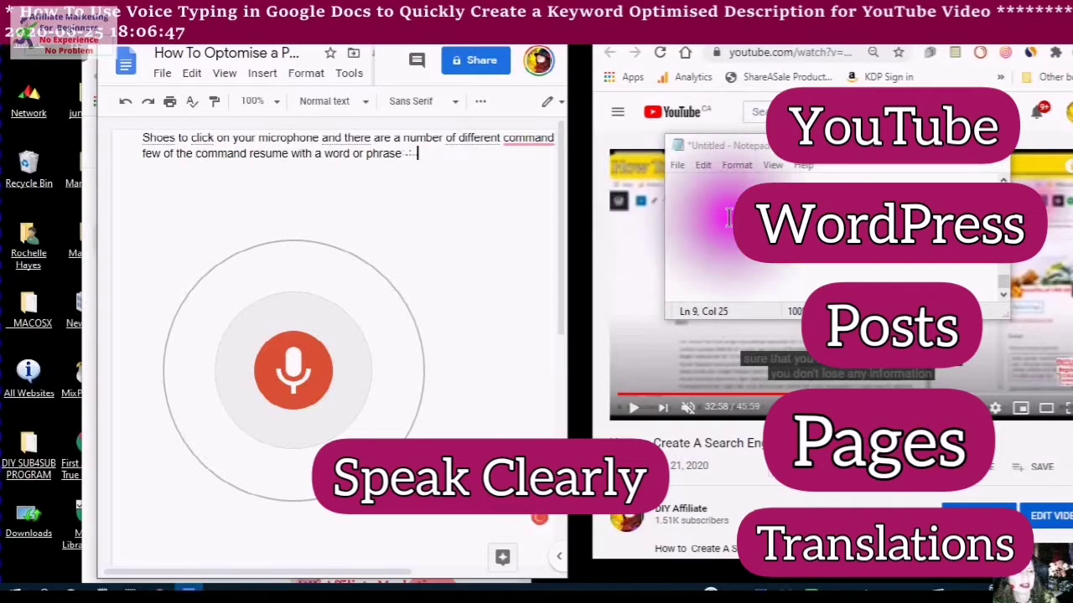
scroll(729, 217, up, 6)
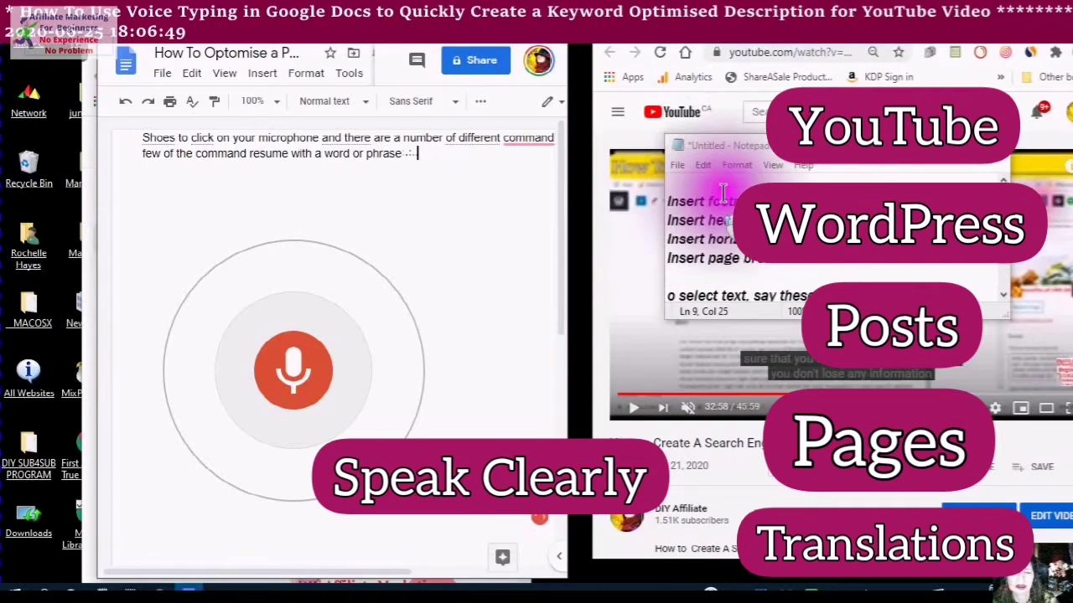
scroll(722, 192, up, 6)
scroll(691, 175, up, 8)
scroll(691, 174, up, 3)
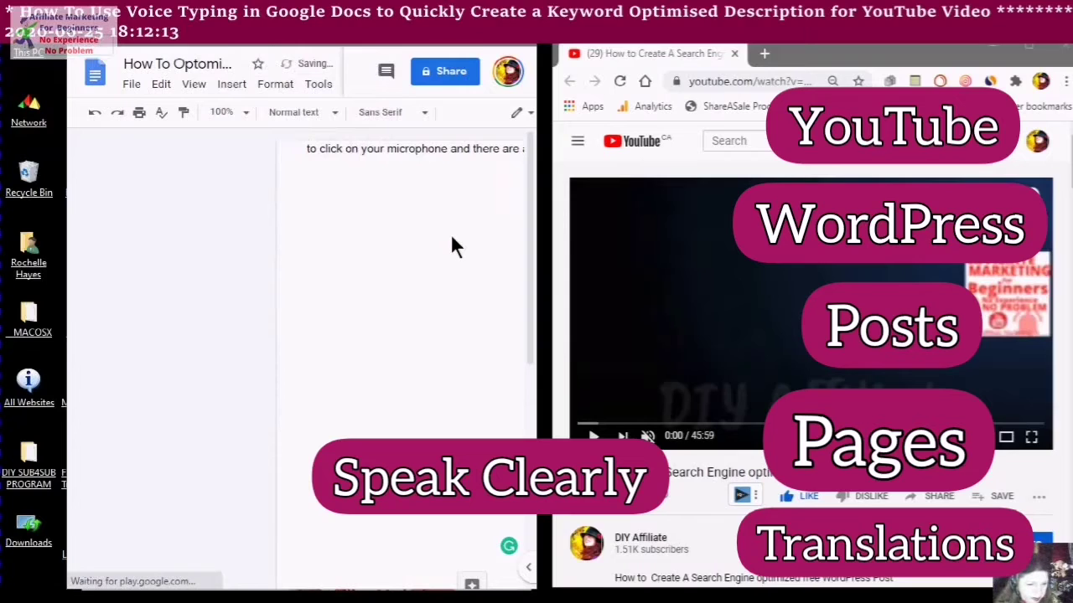
click(450, 236)
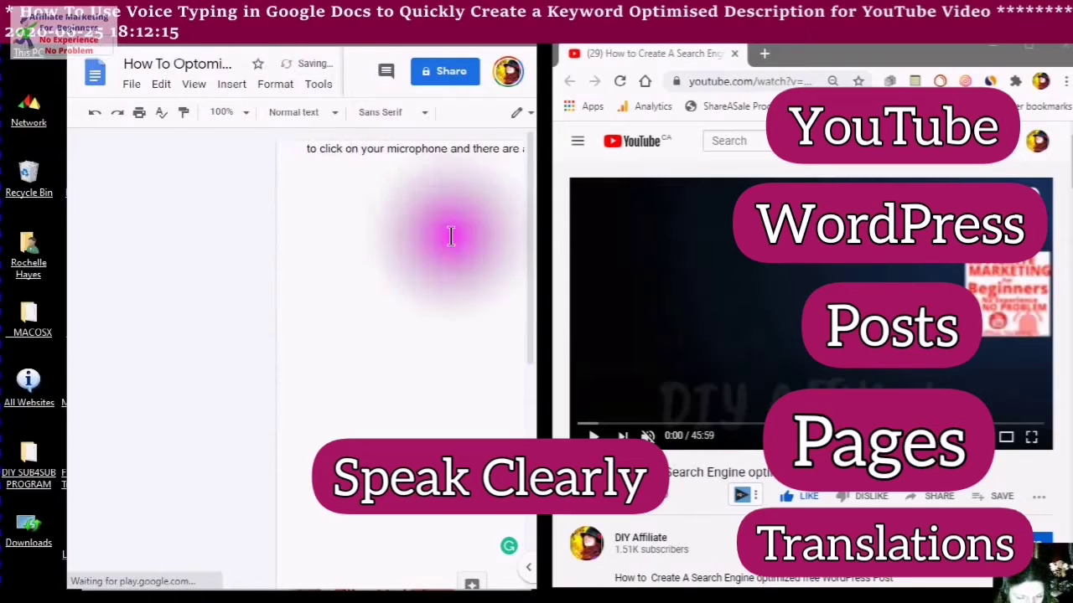
click(635, 360)
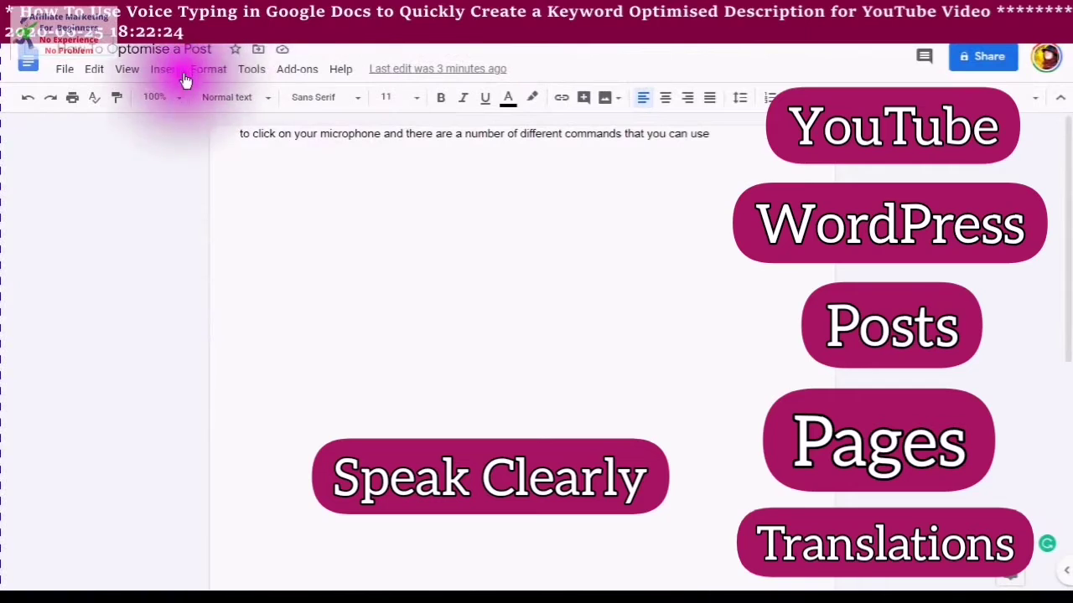
Turn on Voice typing in the "How To Optomise a Post" document and start the microphone with English (UK)
click(253, 70)
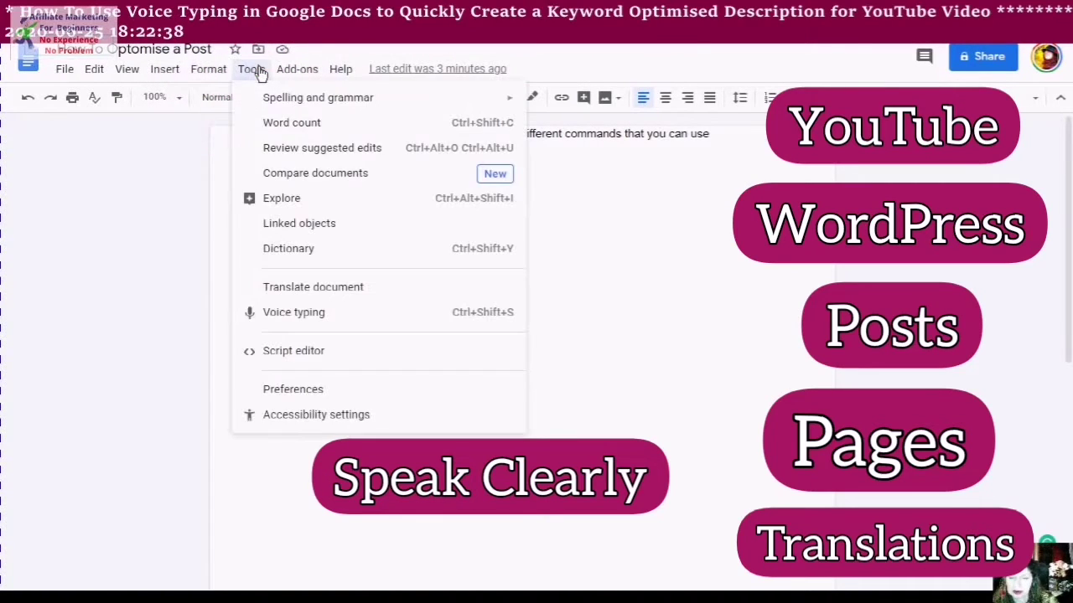
click(275, 313)
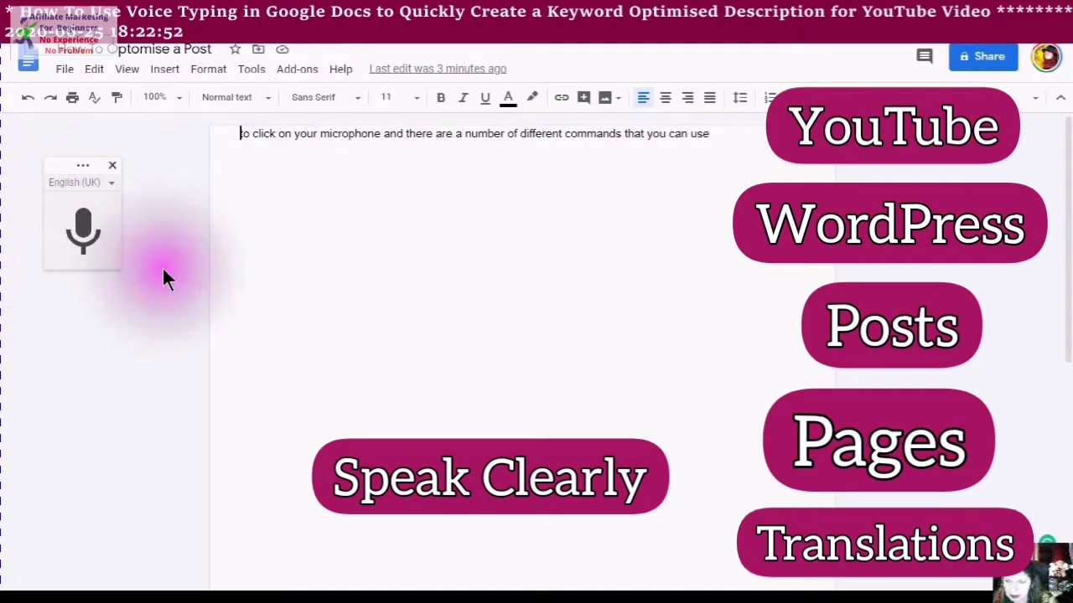
click(87, 232)
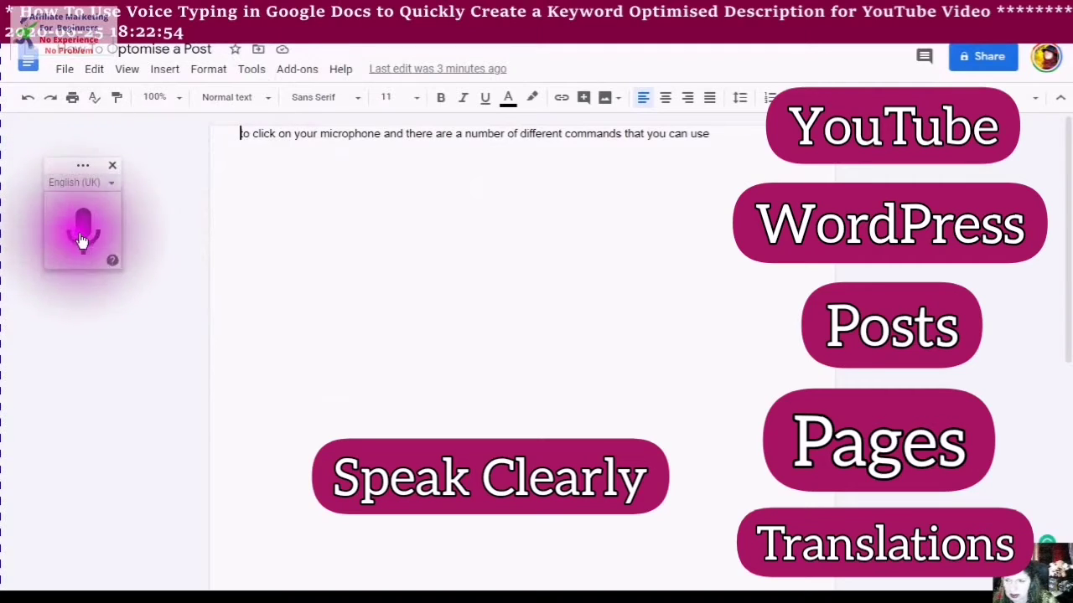
click(84, 231)
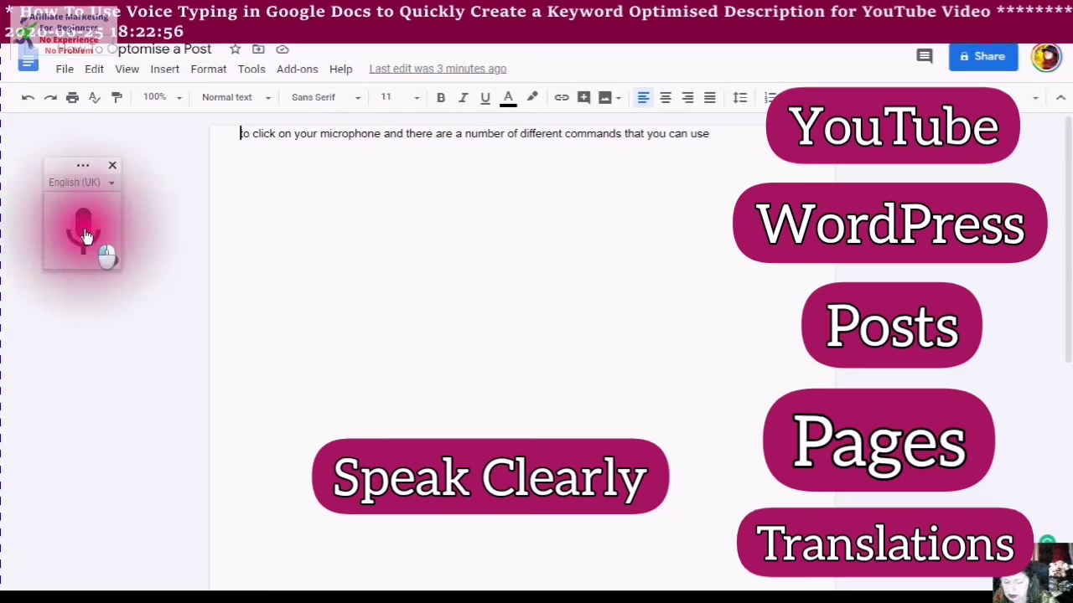
click(85, 231)
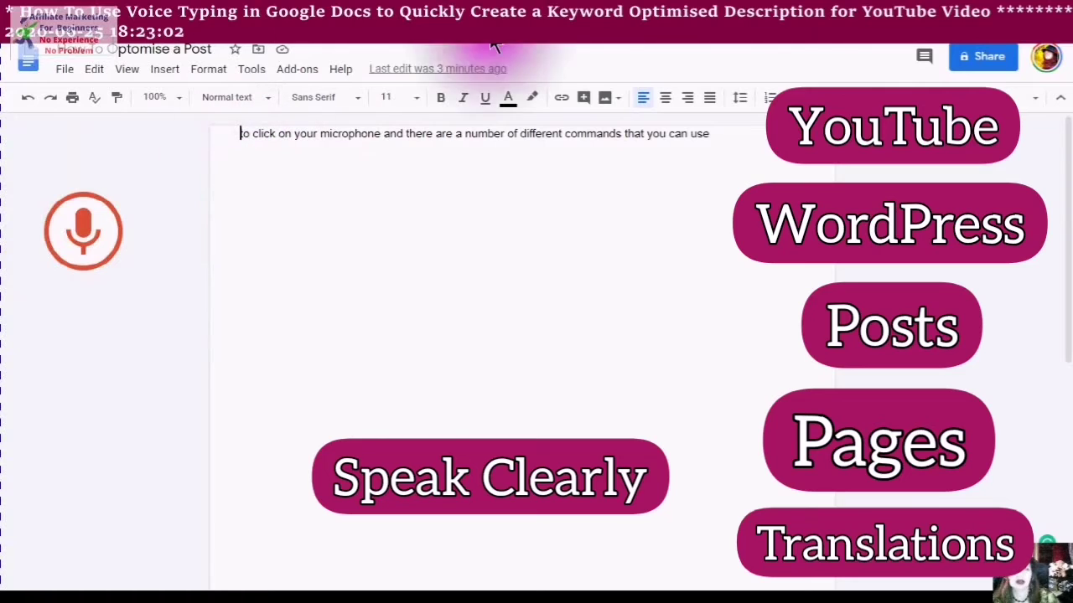
Place the cursor after "commands that you can use" and add two line breaks for new dictation
click(712, 133)
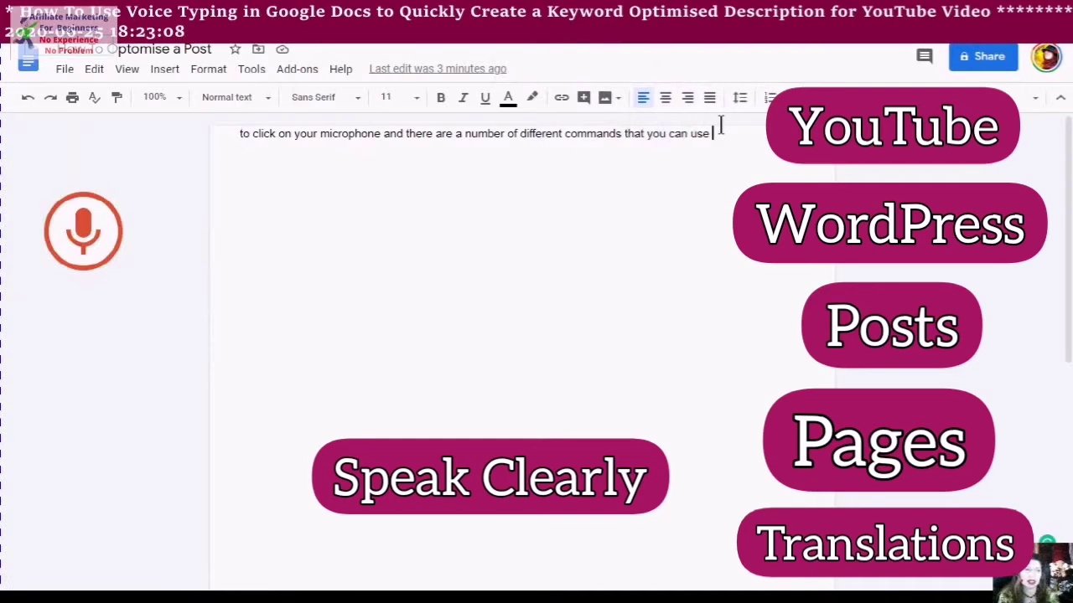
key(Return)
key(Return)
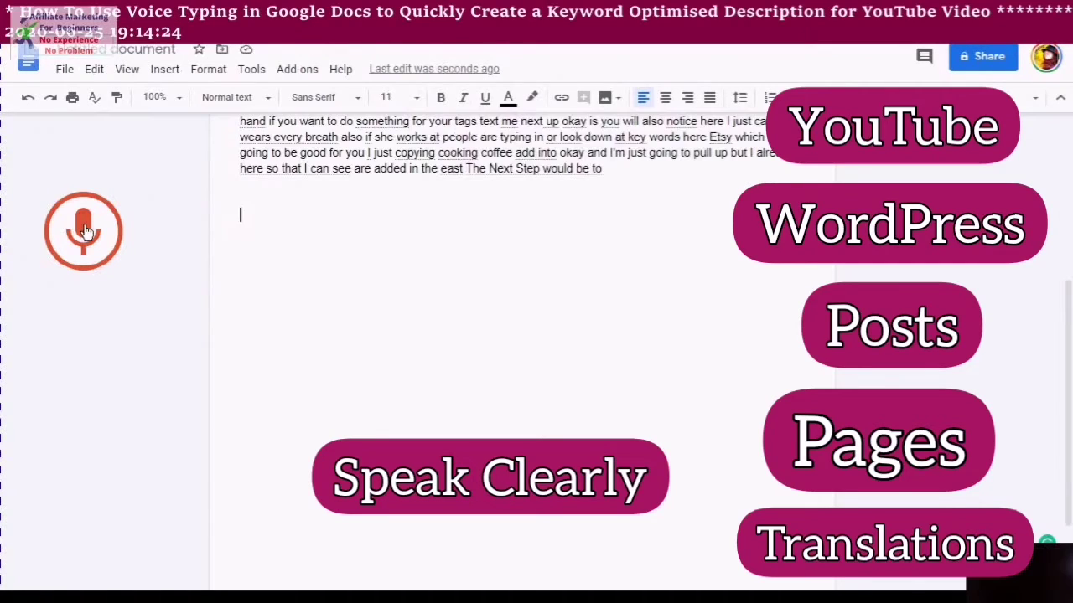
Dictate a passage in the untitled document on why to speak clearly into the microphone, and add two line breaks after it
click(84, 231)
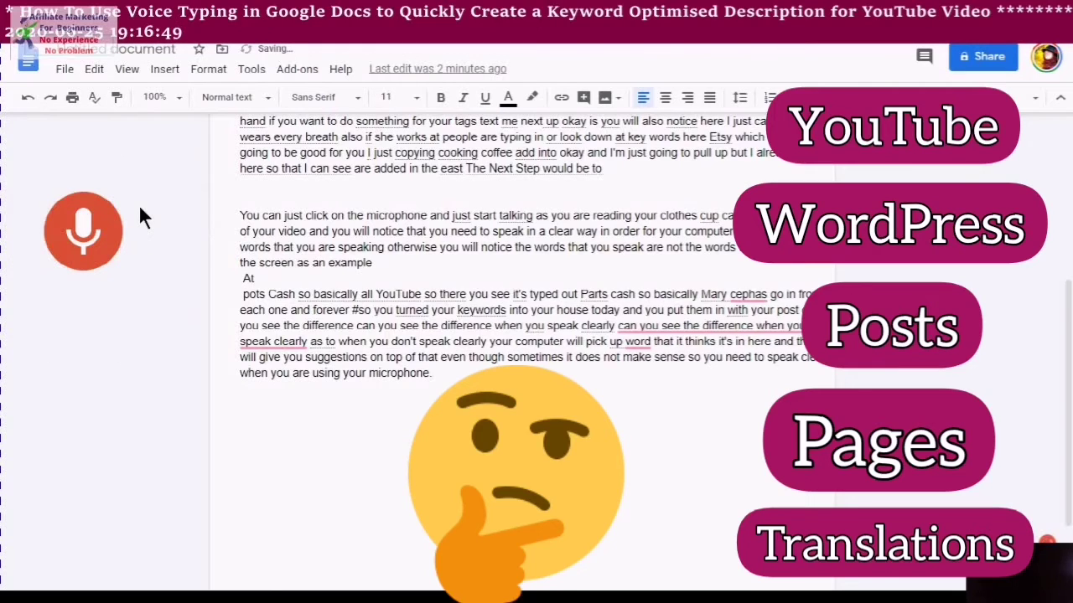
key(Return)
key(Return)
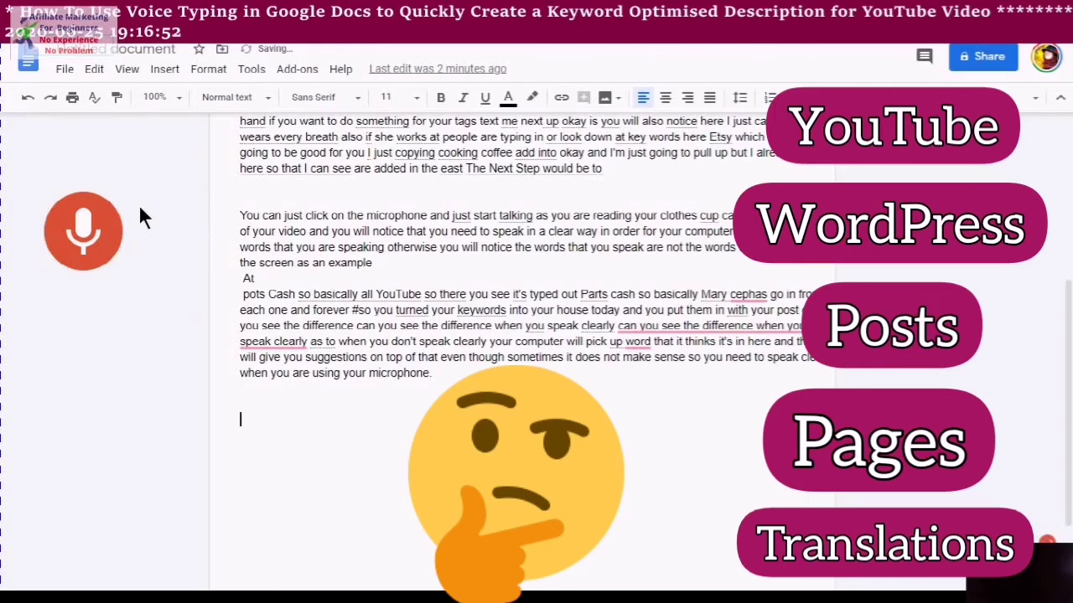